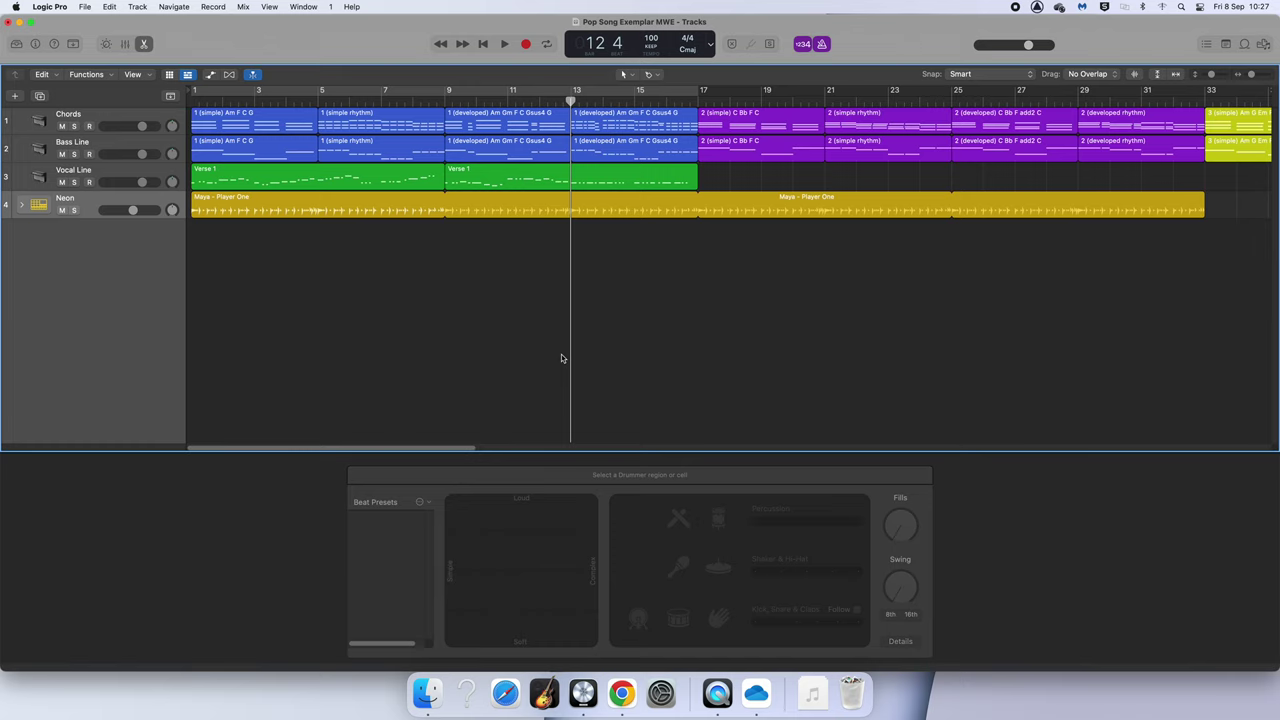
Hide the Drummer editor so only the four Pop Song Exemplar MWE tracks show.
click(143, 44)
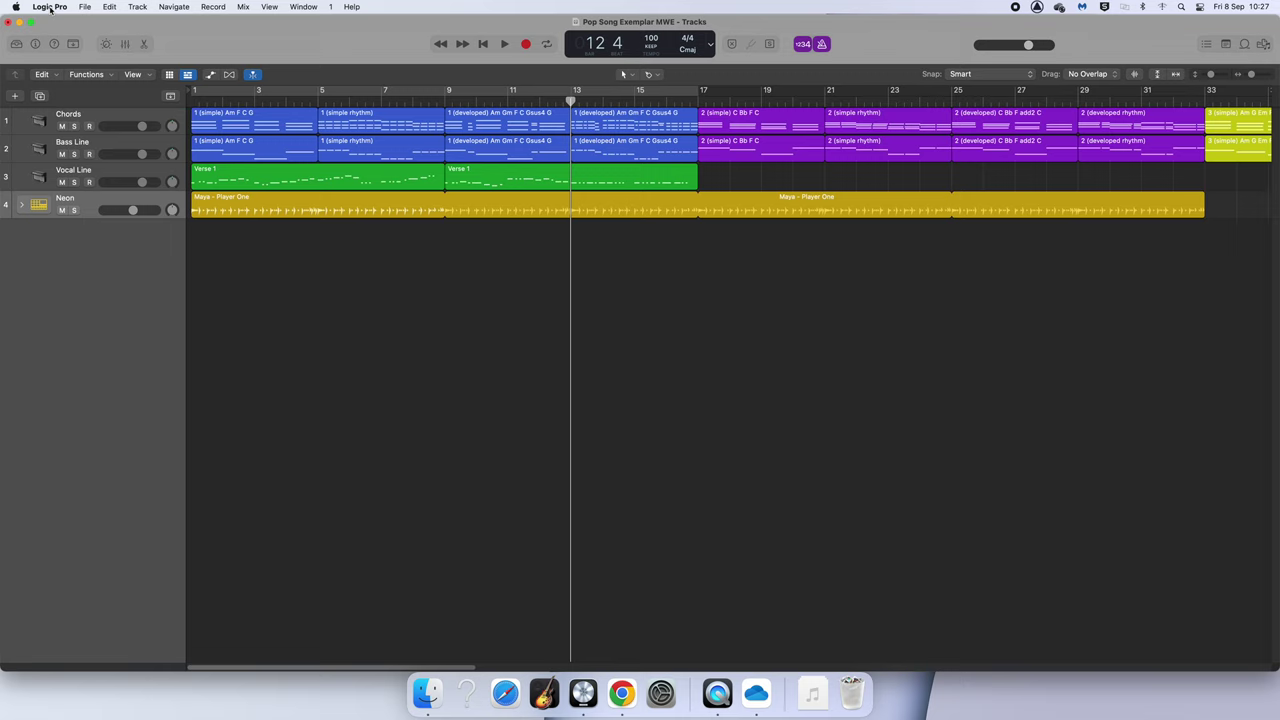
click(50, 9)
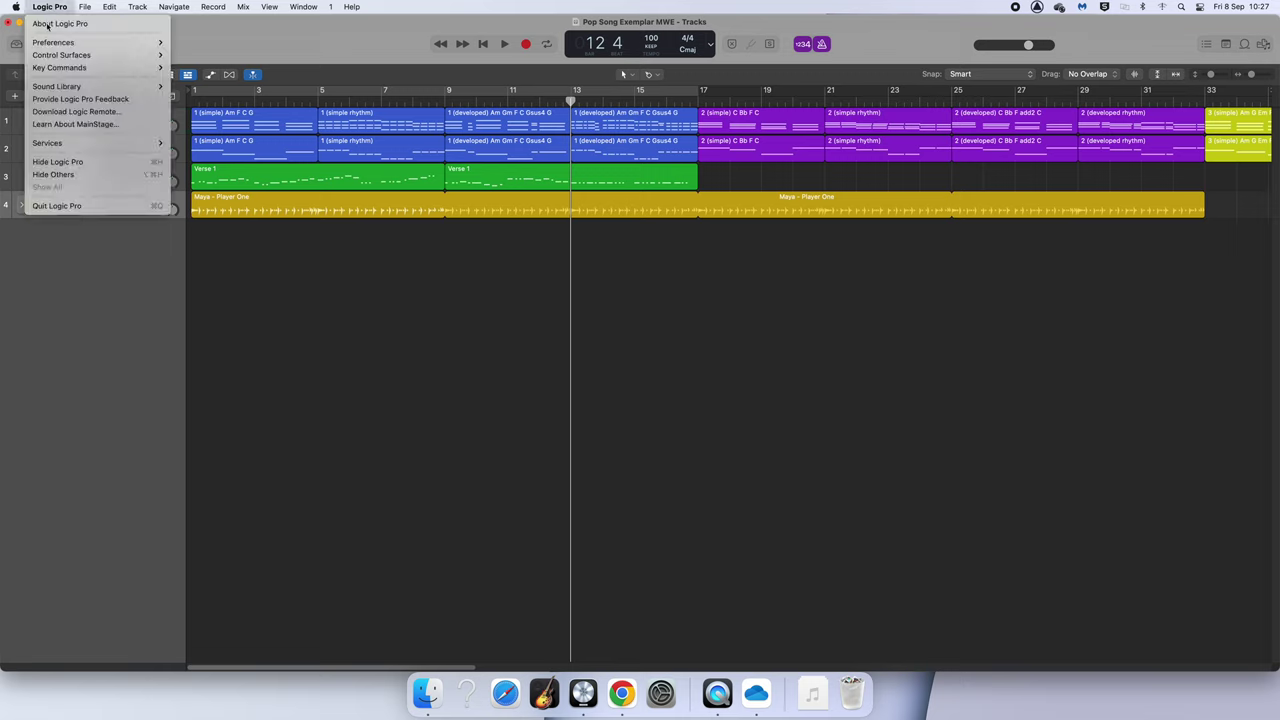
mouse_move(47, 44)
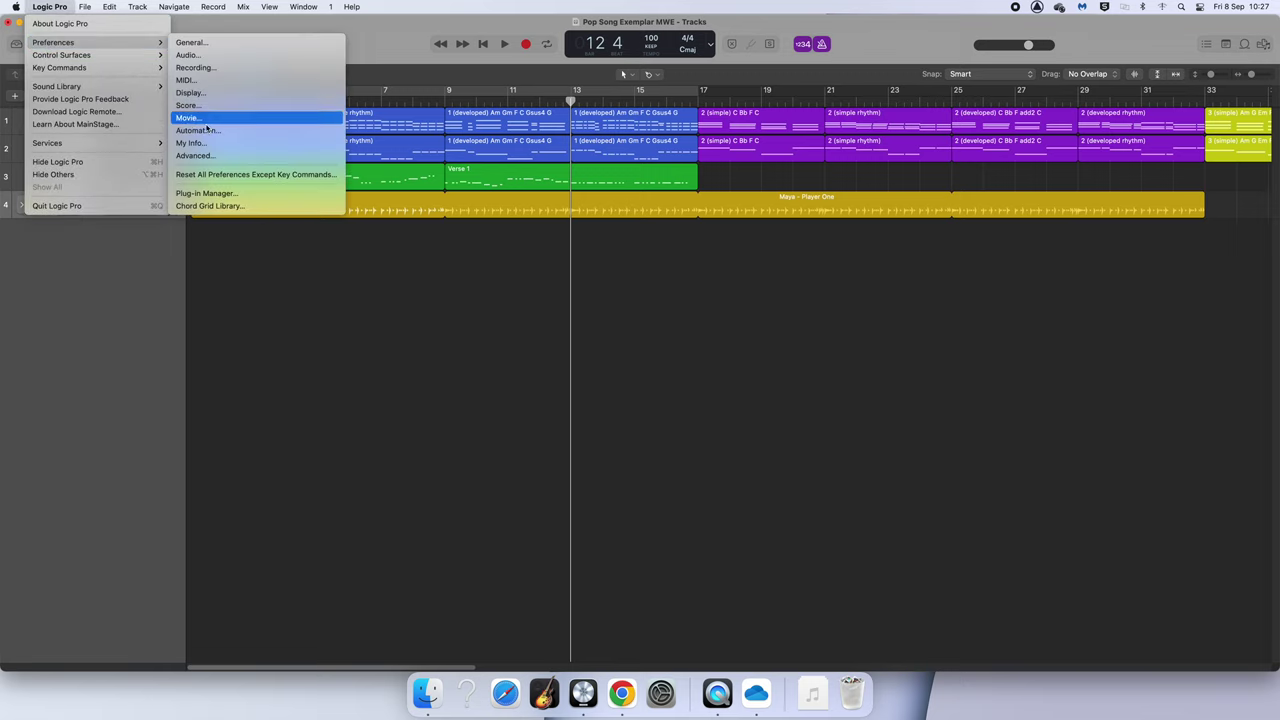
click(194, 155)
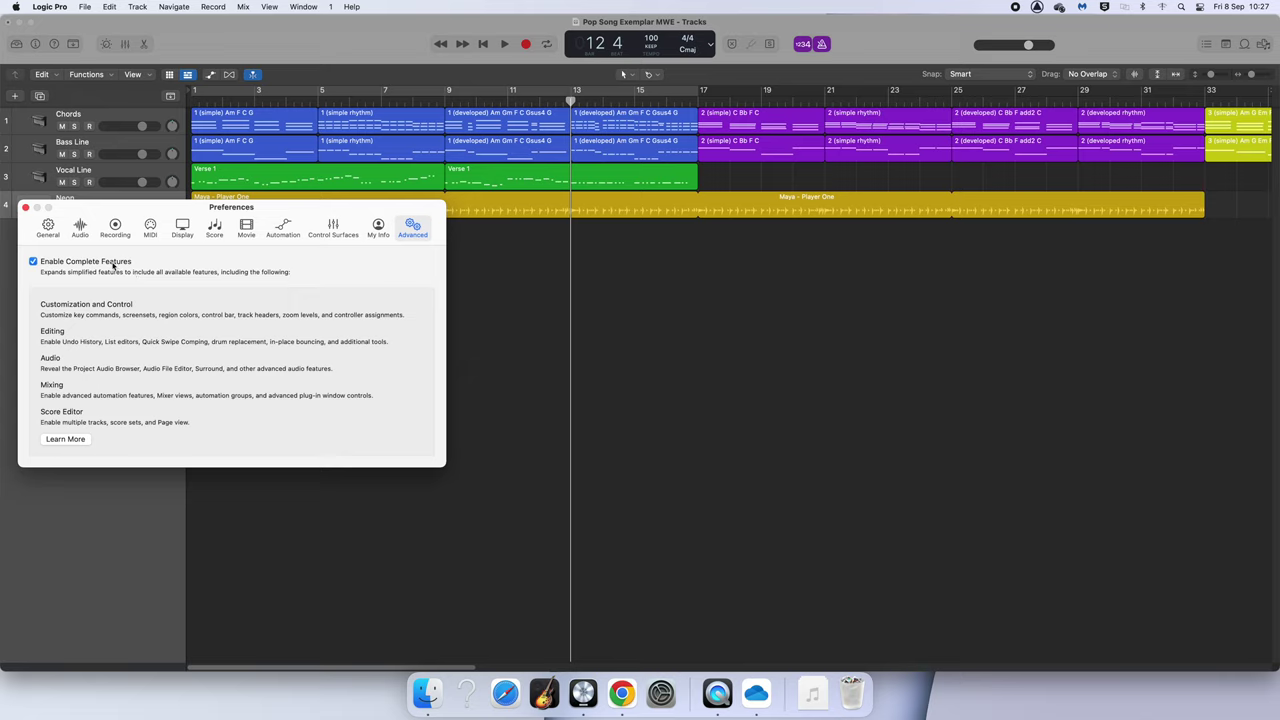
click(26, 209)
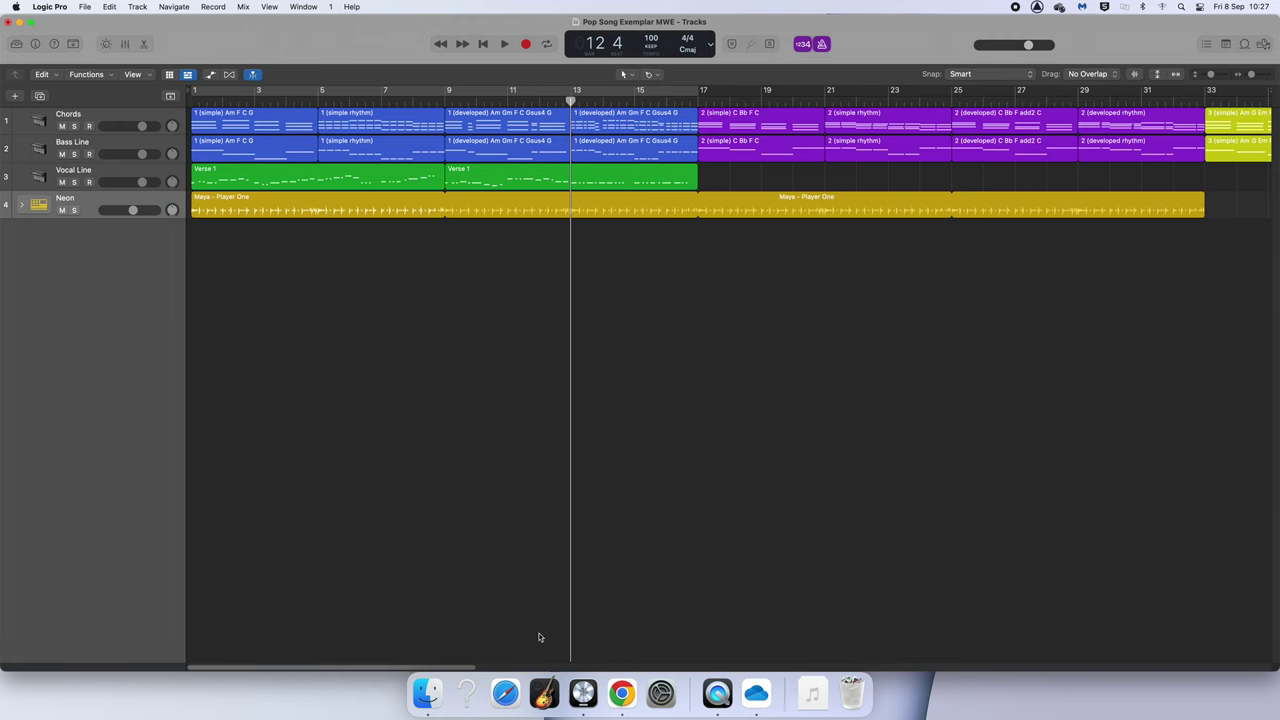
Rename the Vocal Line track to 'Vocal Line Melody' and deselect its green regions.
drag(360, 670, 273, 678)
double_click(95, 174)
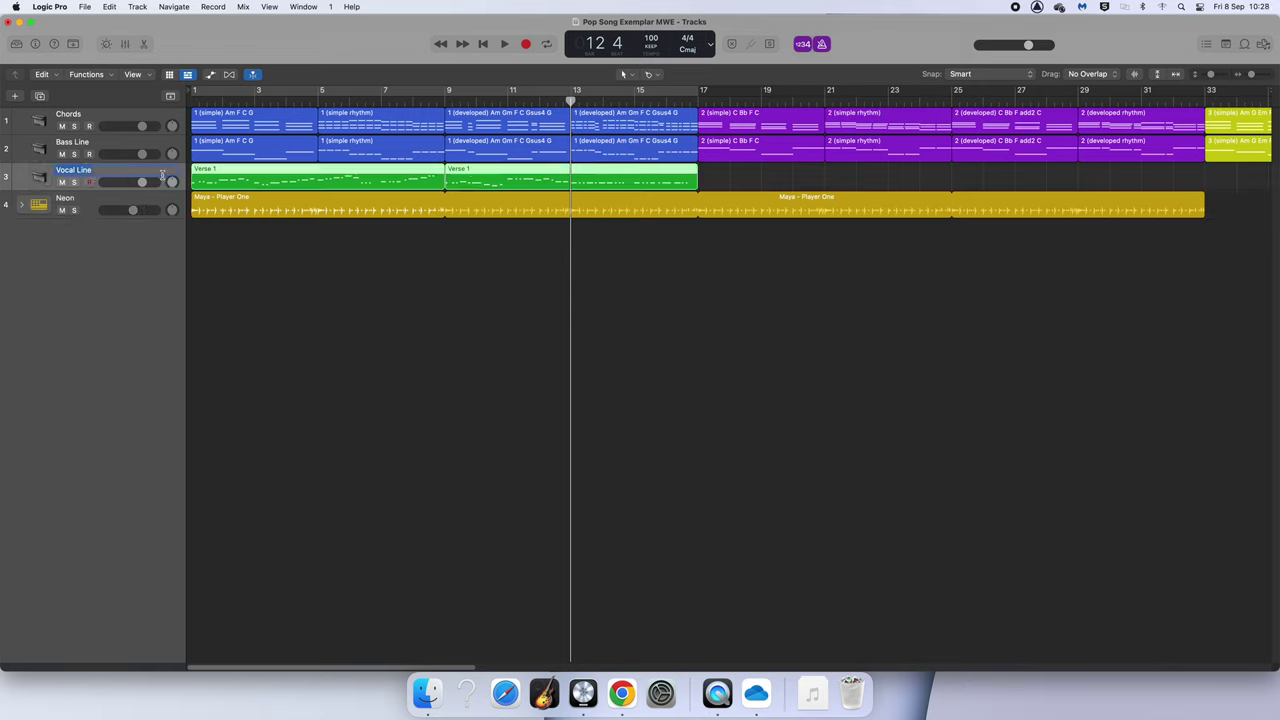
text(Melody)
key(Return)
click(394, 320)
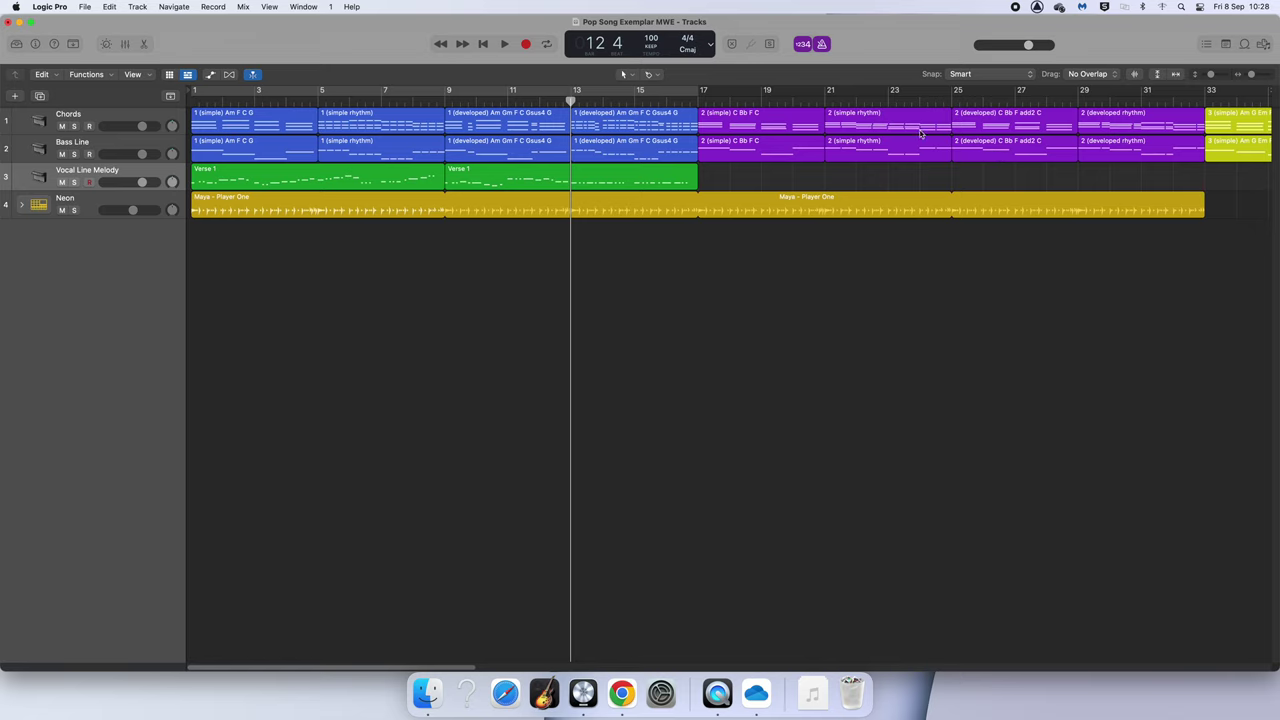
Display the Arrangement, Marker, Signature and Tempo global tracks above the four instrument tracks.
click(843, 272)
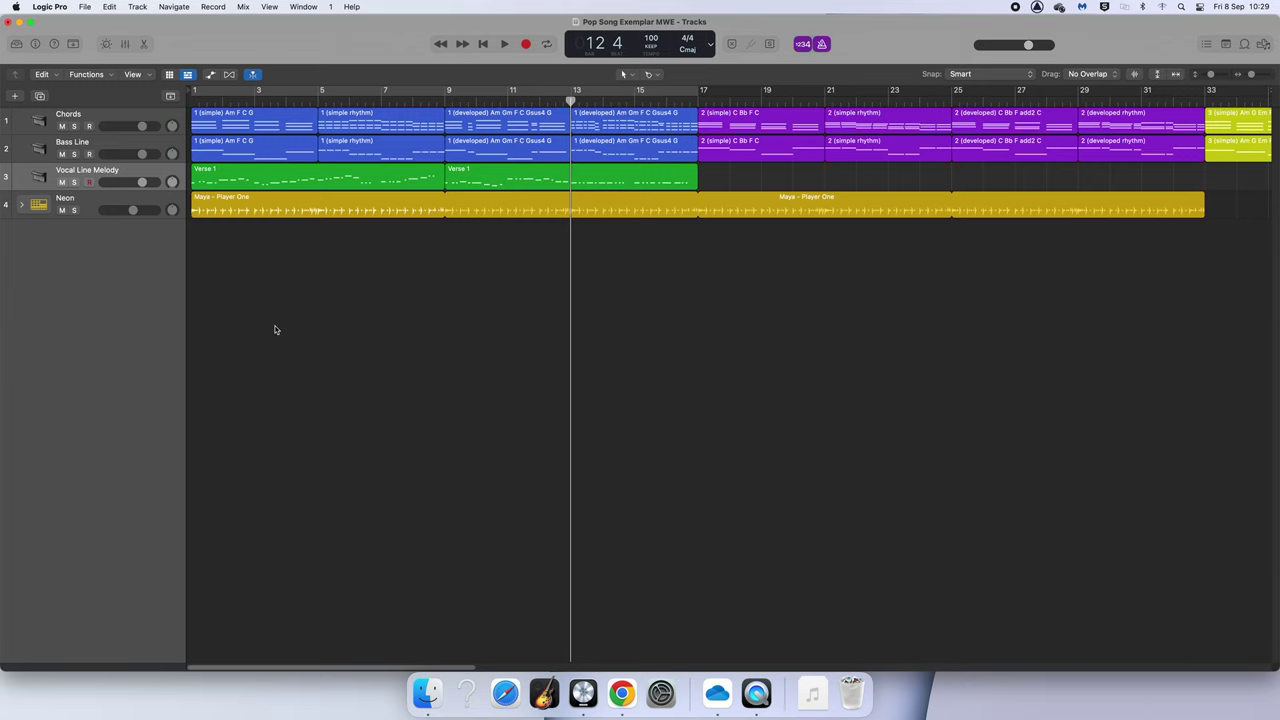
click(170, 96)
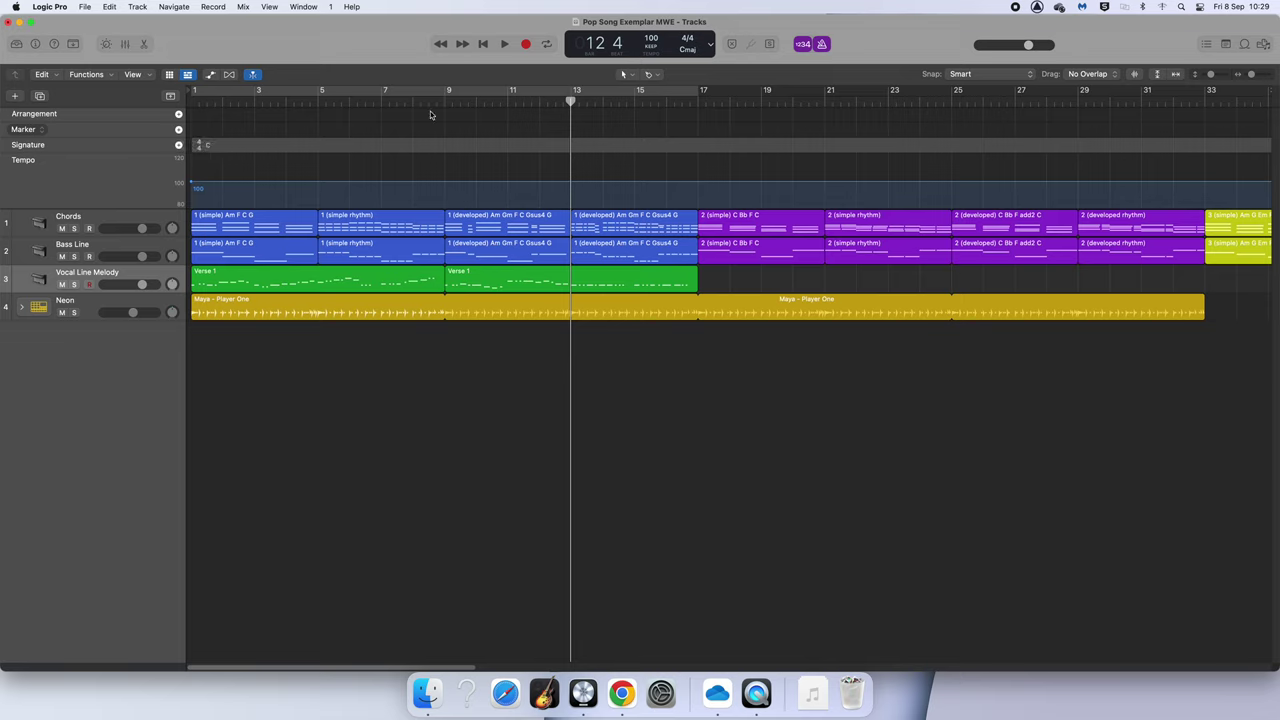
Remove the stray Marker 1 at bar 13 and move the playhead back to bar 1.
click(179, 130)
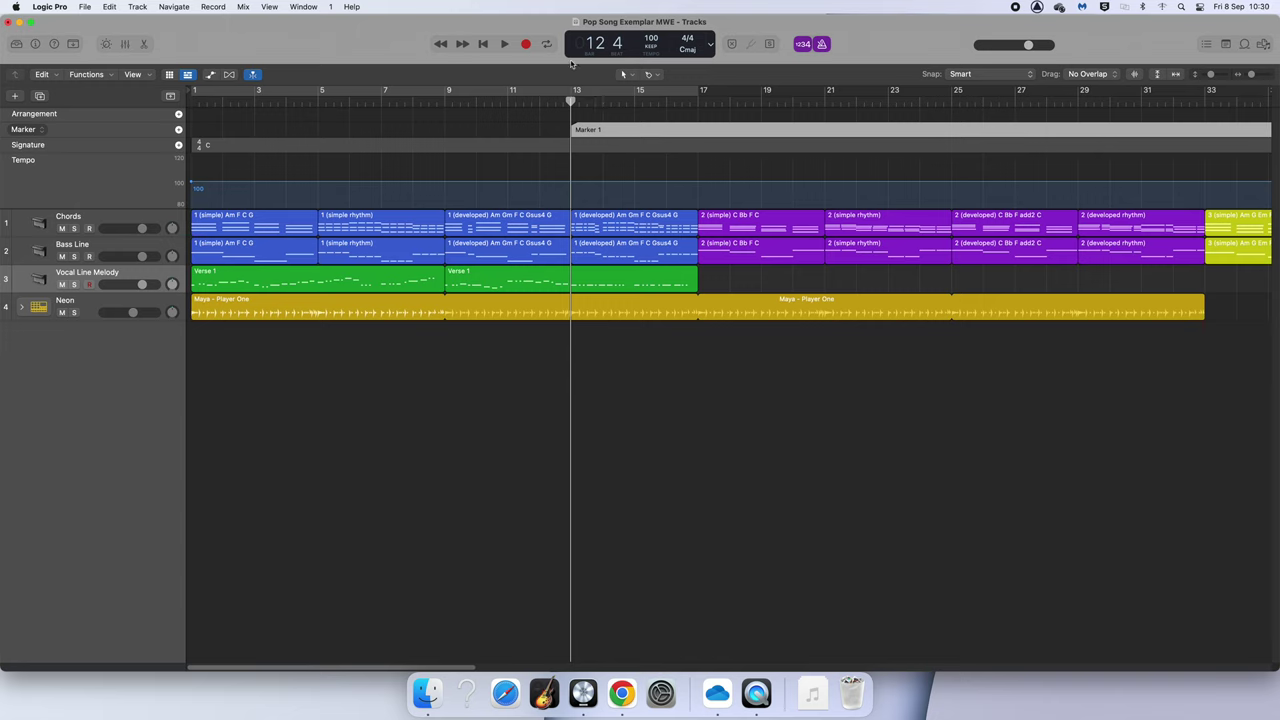
key(Delete)
click(555, 102)
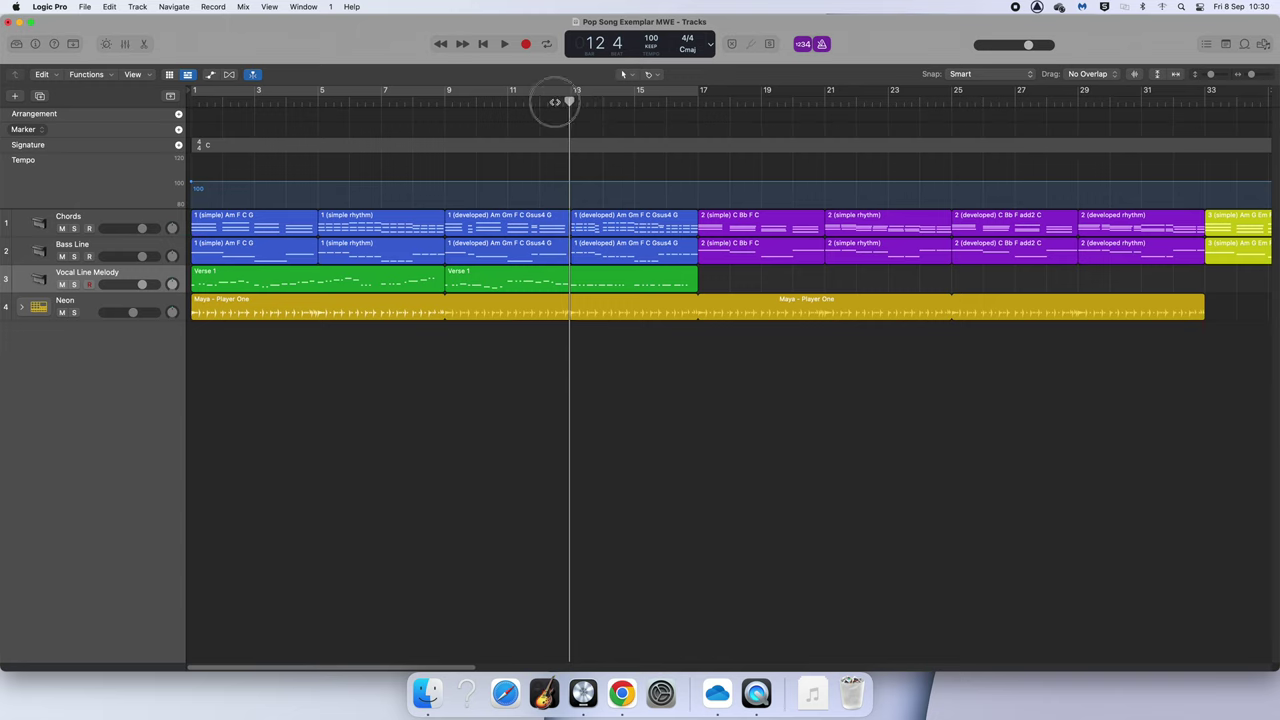
drag(555, 102, 192, 102)
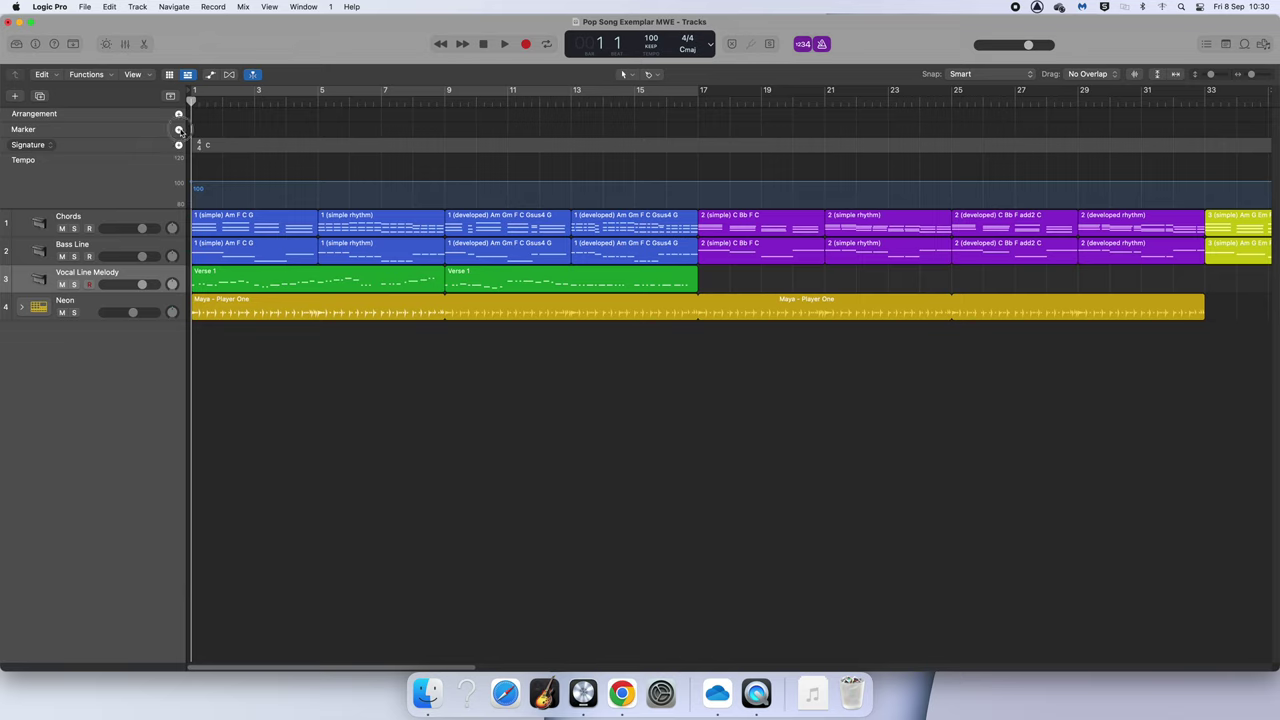
Create a marker at bar 1 and name it 'Intro'.
click(178, 129)
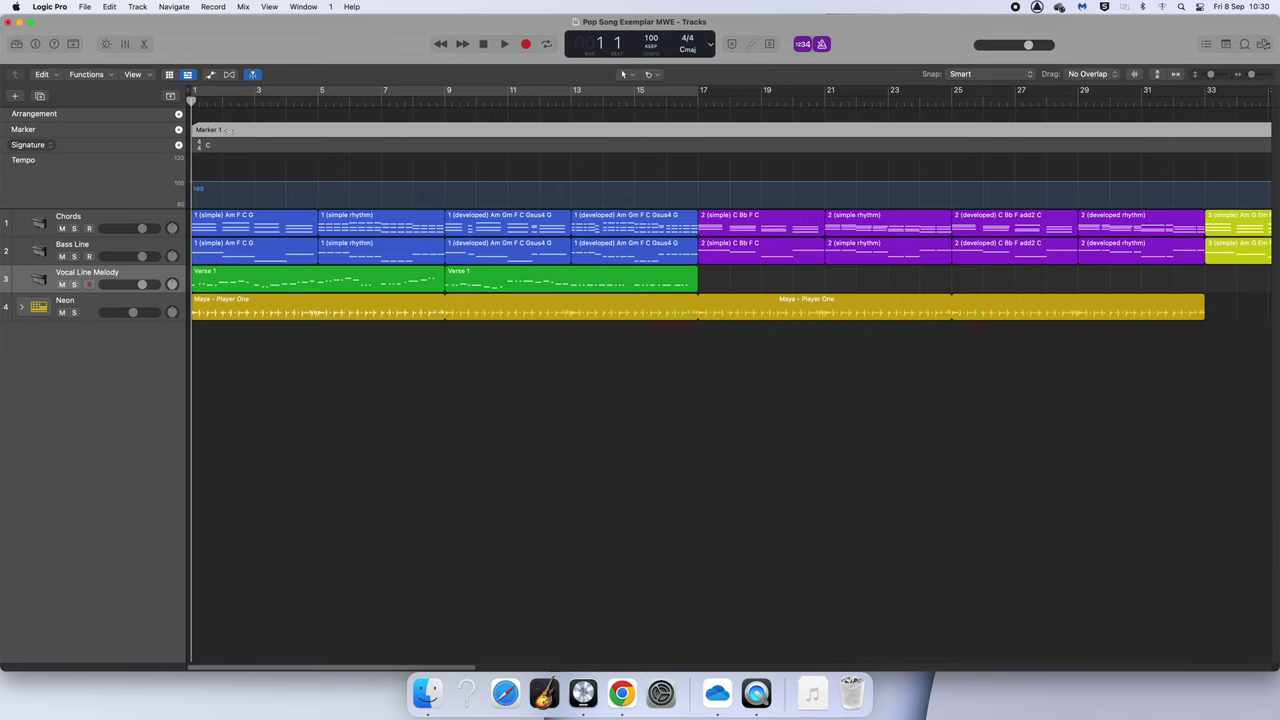
double_click(208, 130)
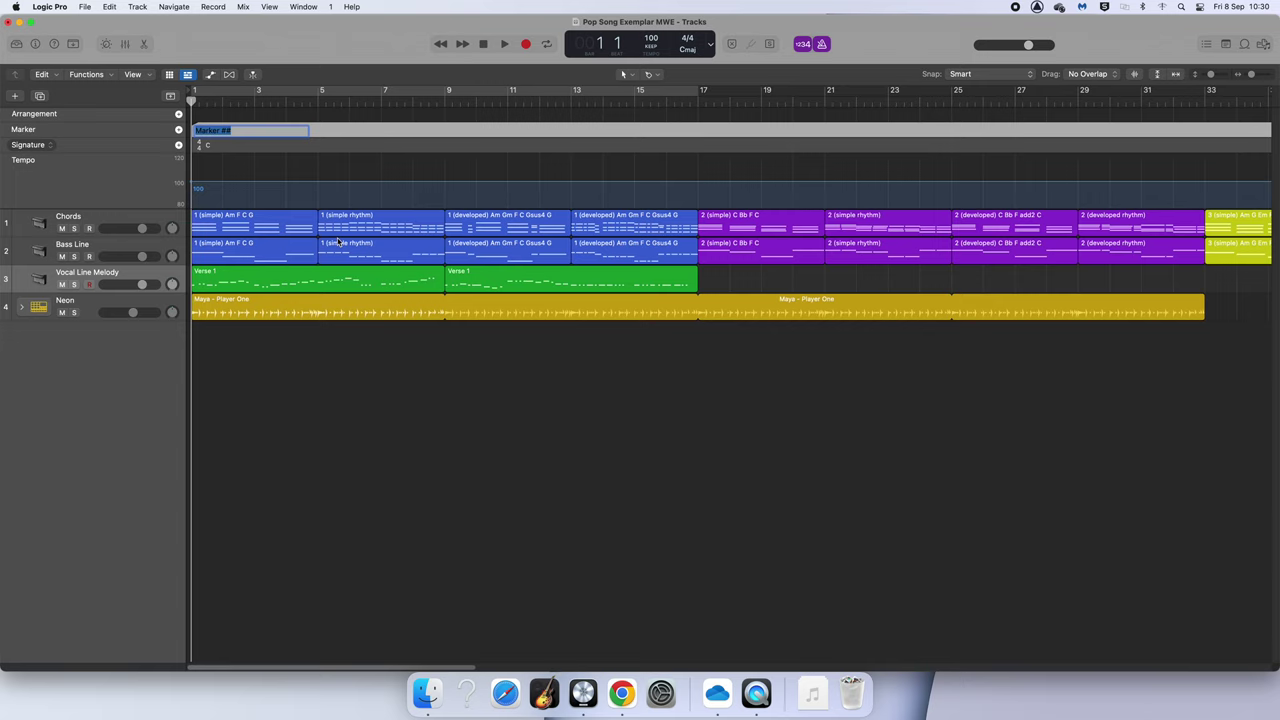
text(Intro)
key(Return)
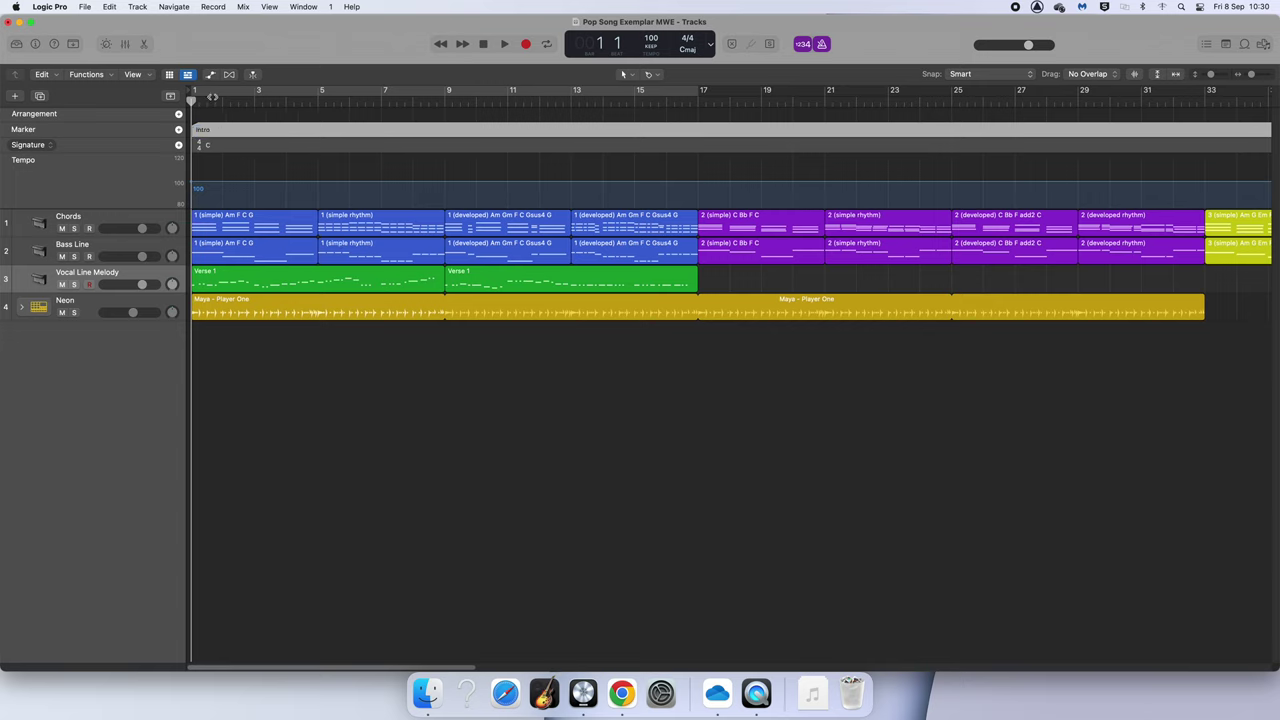
click(170, 96)
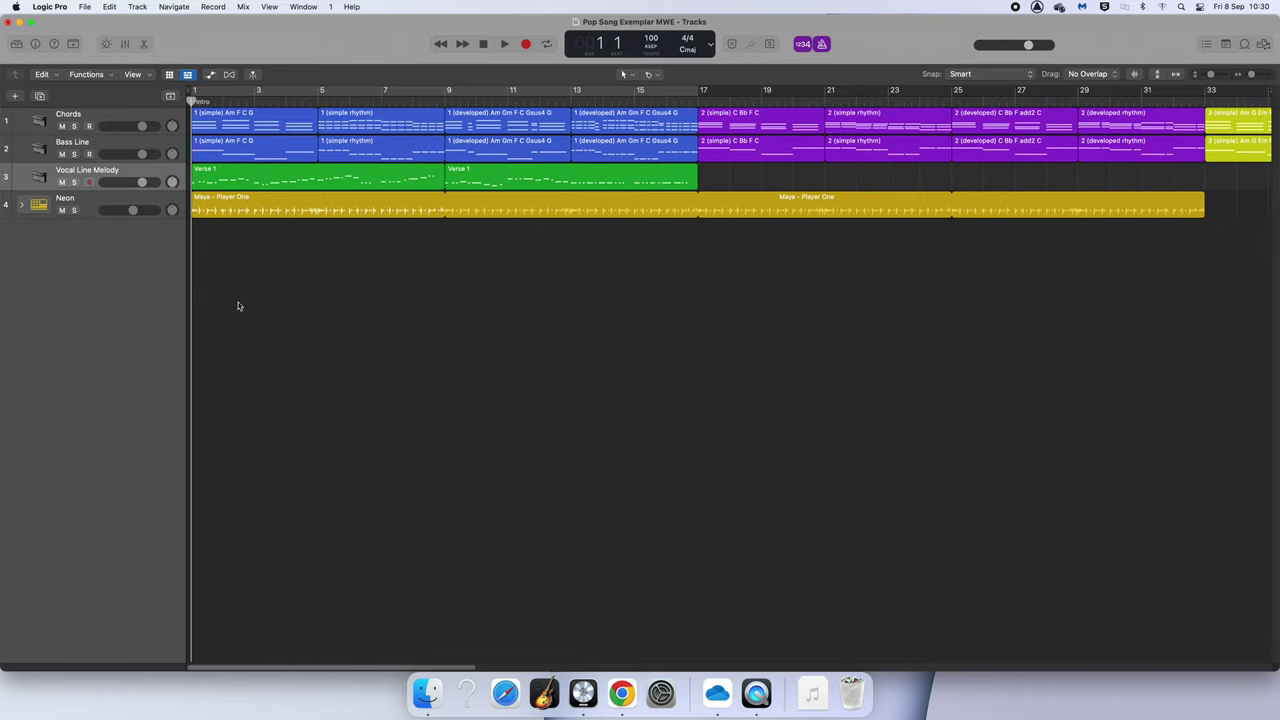
click(170, 96)
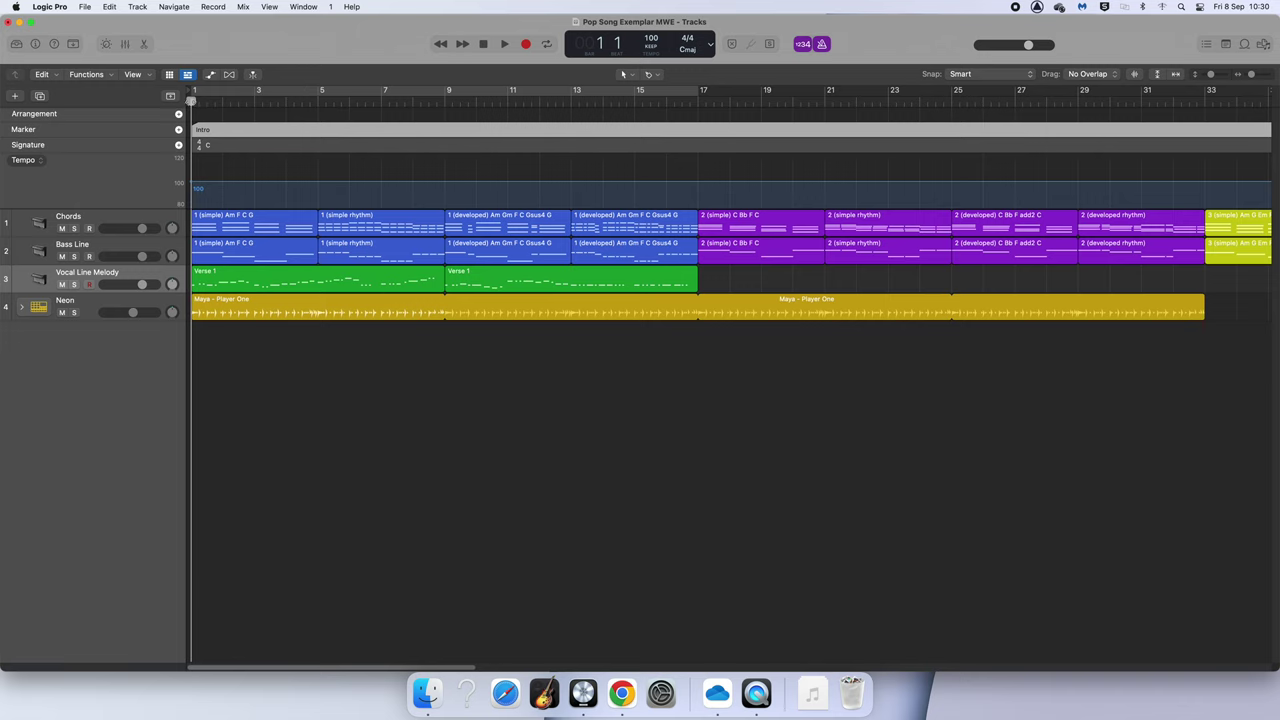
Add a marker at bar 5 named 'Verse 1'.
click(198, 102)
drag(198, 102, 318, 100)
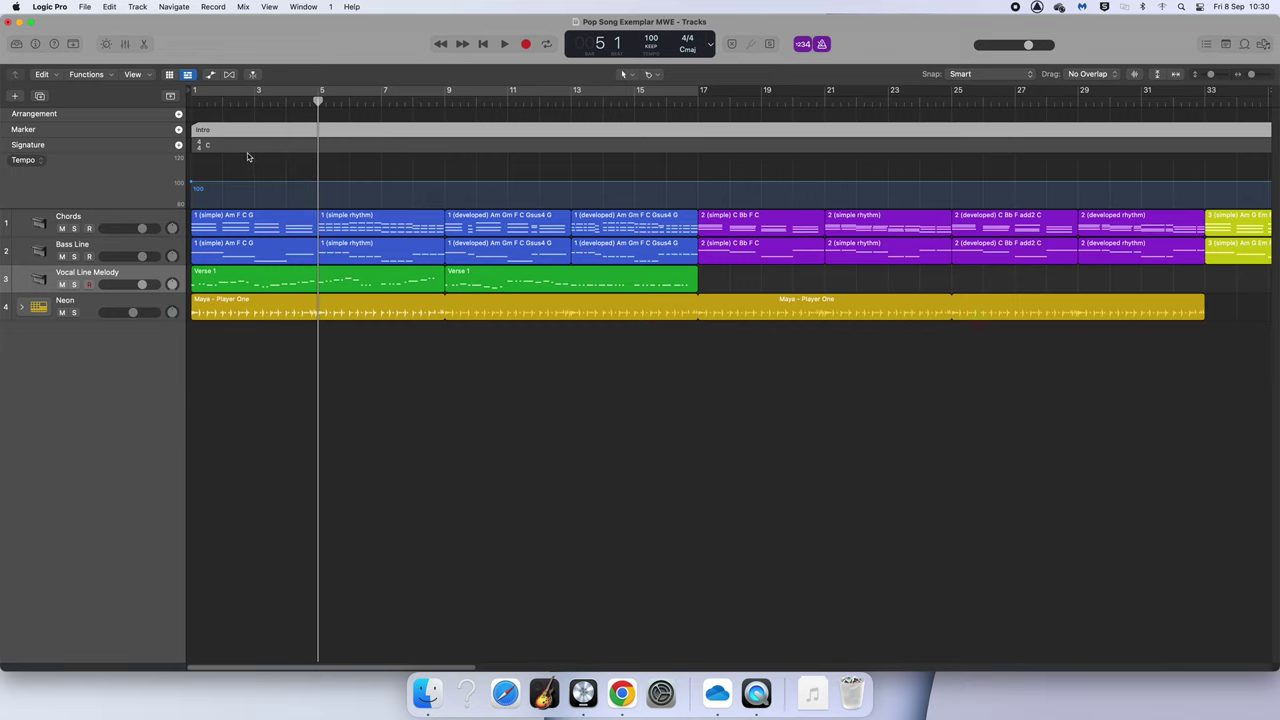
click(178, 130)
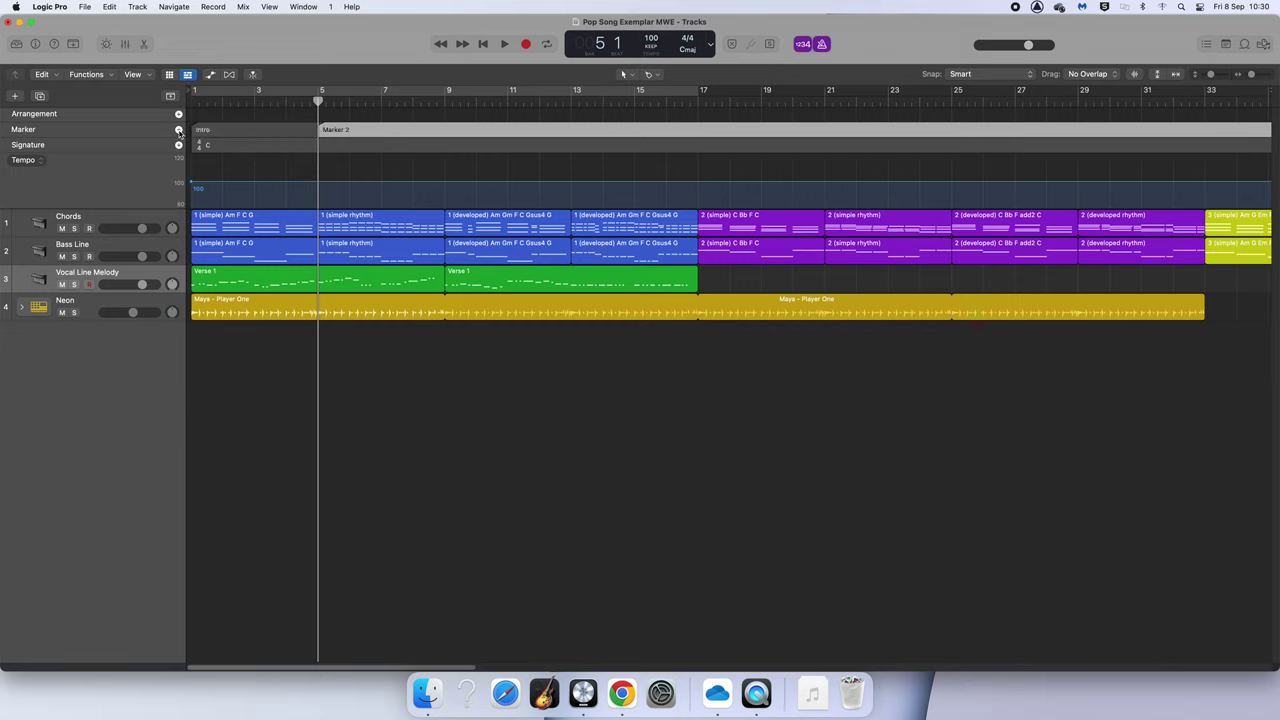
double_click(322, 130)
text(Verse 1)
key(Return)
click(826, 100)
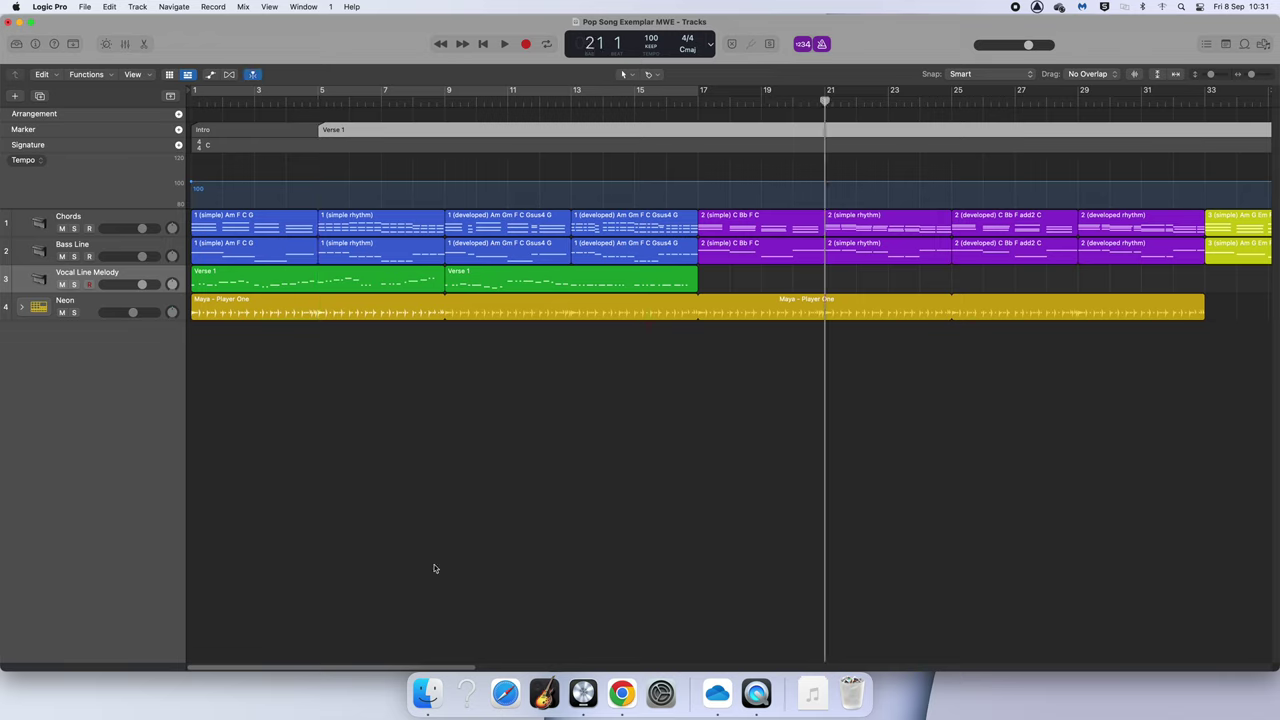
Add a marker at bar 21 named 'Chorus'.
drag(336, 662, 423, 664)
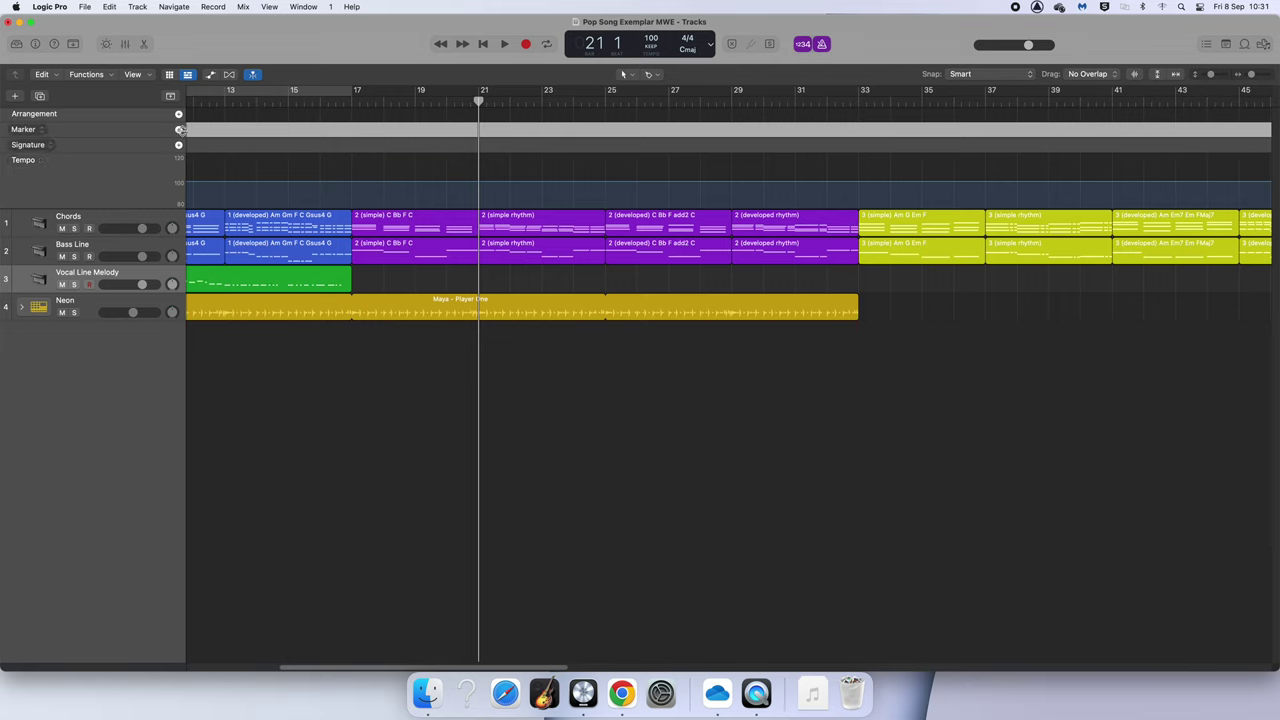
click(179, 129)
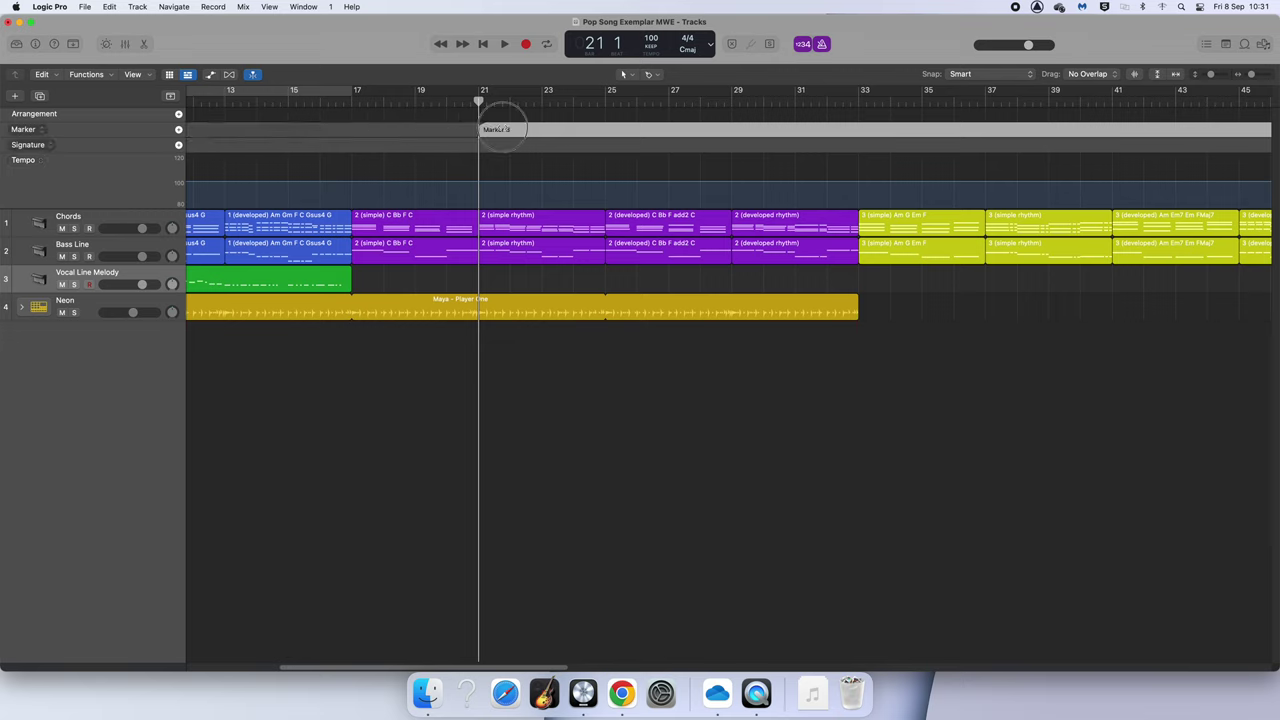
double_click(500, 129)
text(Chorus)
key(Return)
click(731, 103)
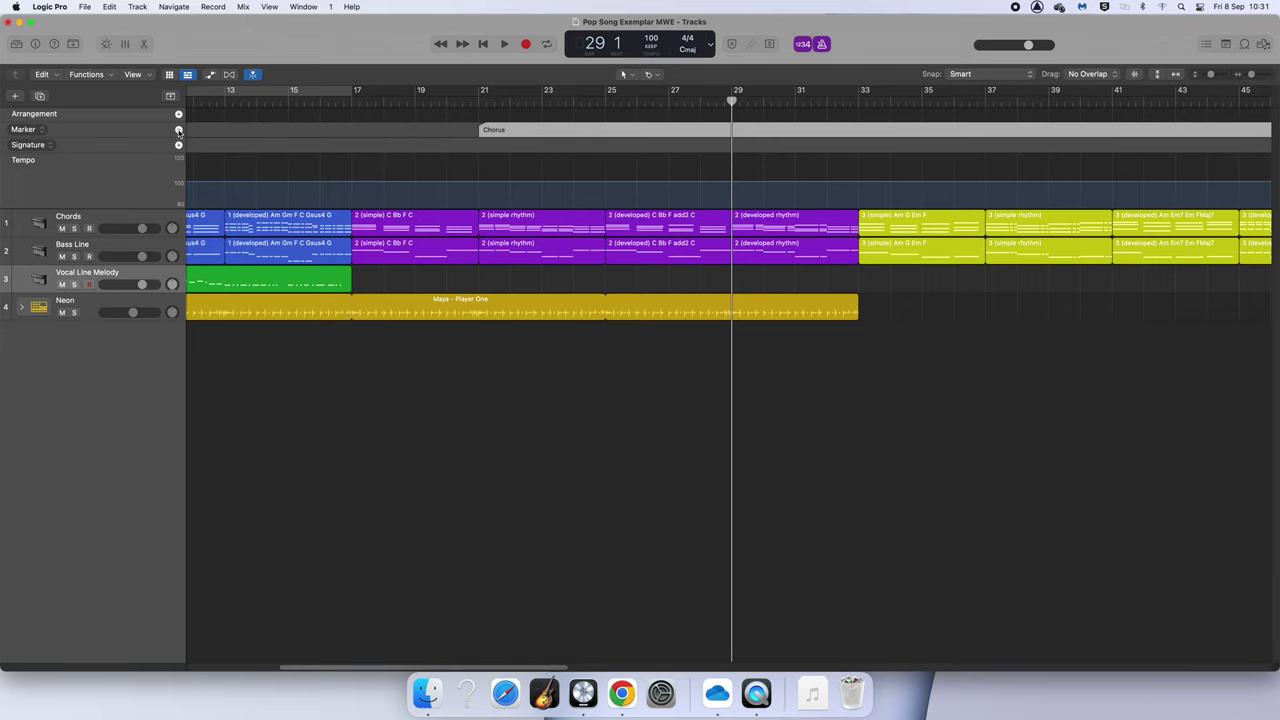
Add a marker at bar 29 named 'Verse 2'.
click(178, 129)
double_click(752, 129)
text(Verse 2)
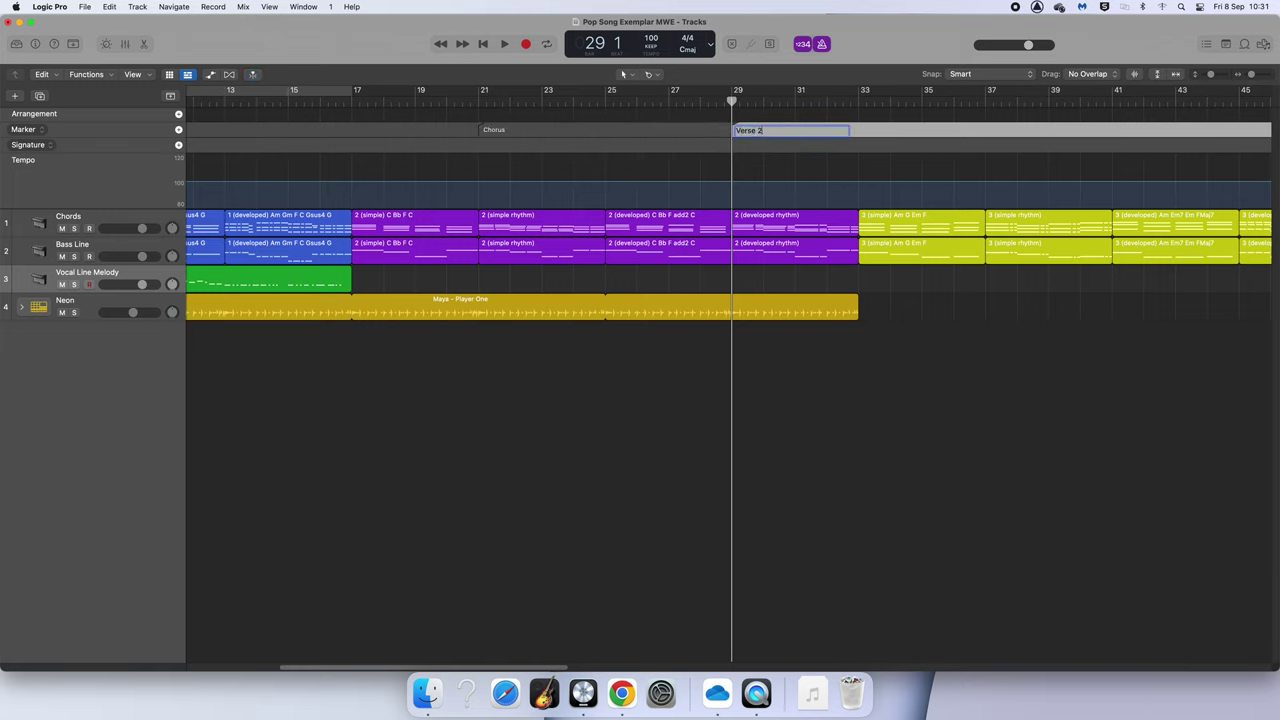
key(Return)
Add a second 'Chorus' marker at bar 37.
drag(410, 668, 520, 660)
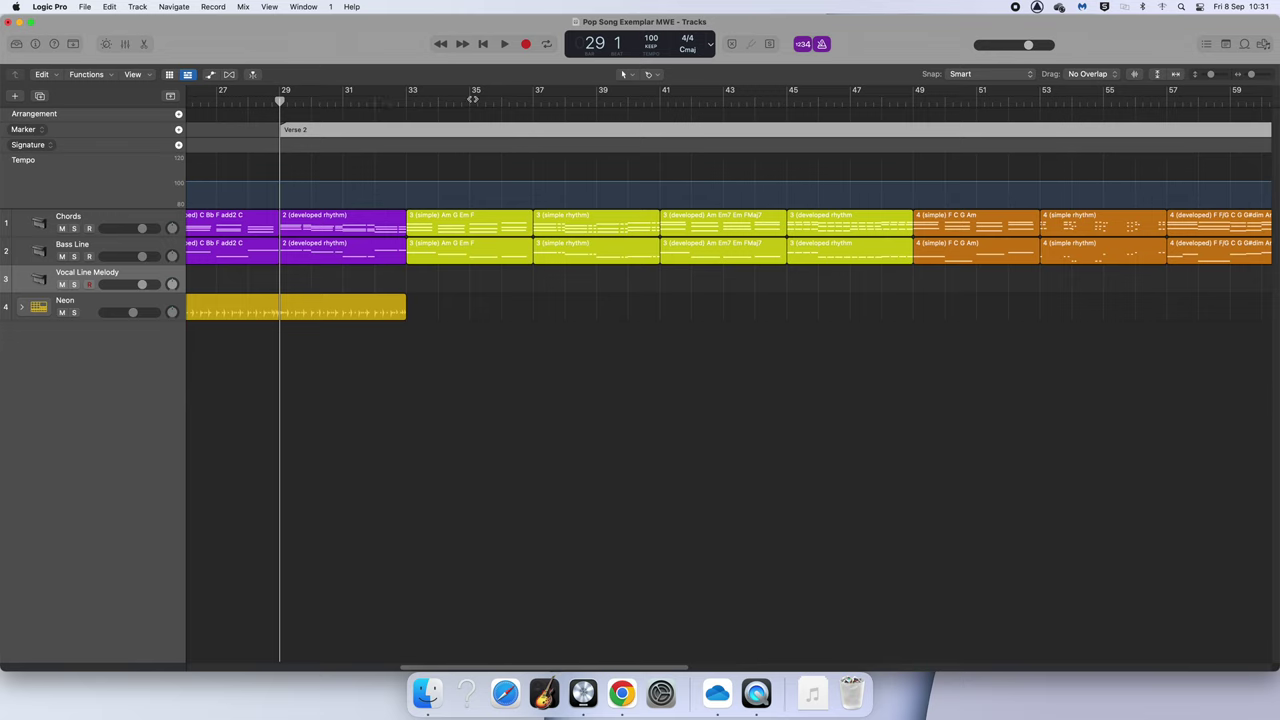
click(535, 100)
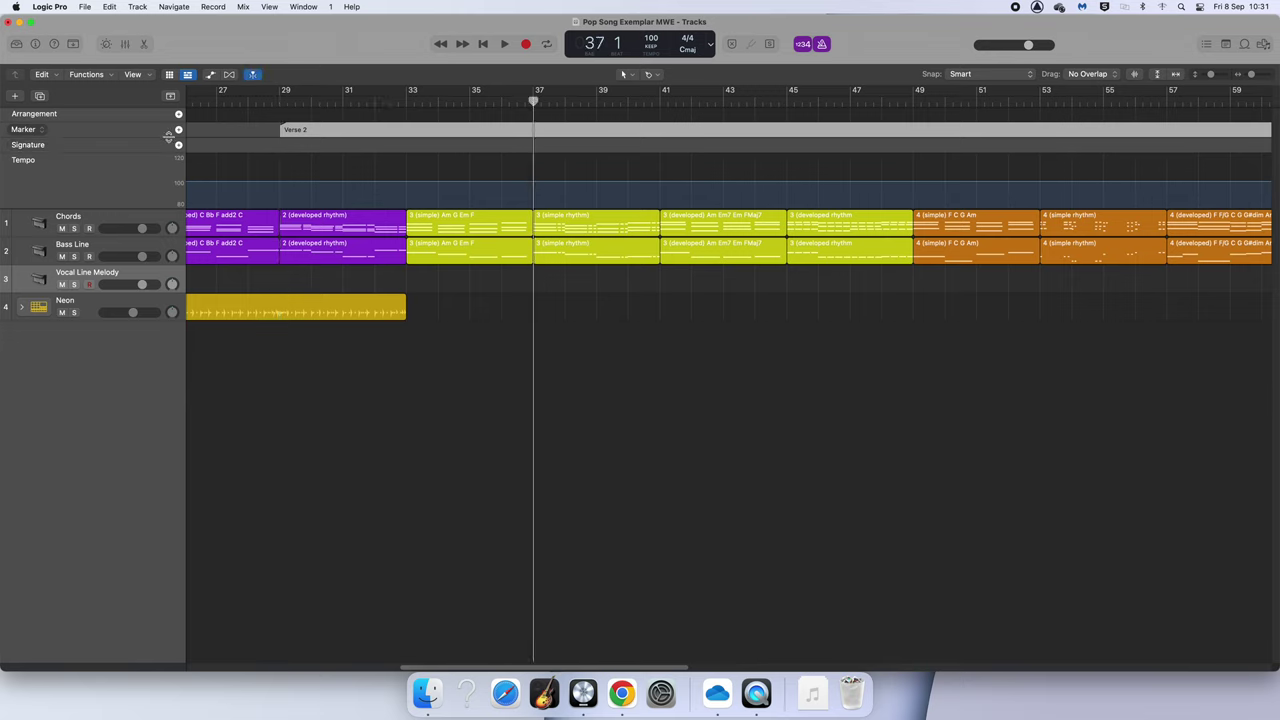
click(179, 130)
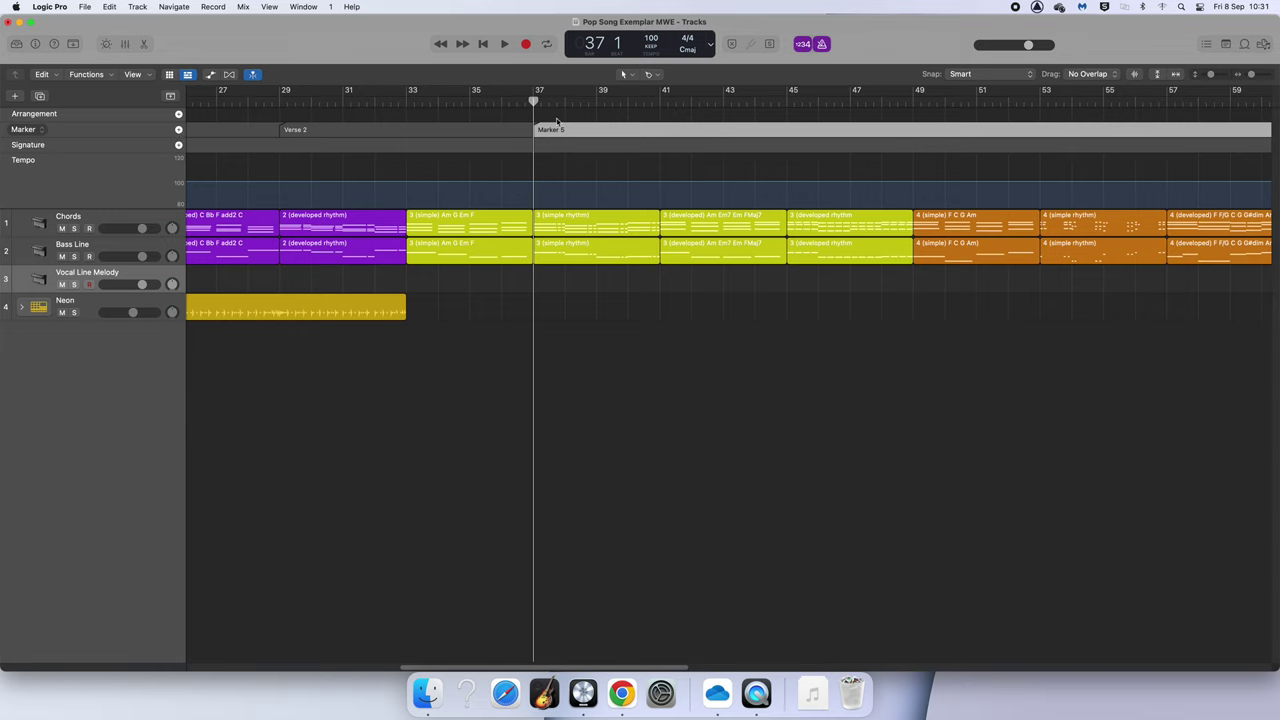
click(556, 129)
double_click(556, 129)
text(Chorus)
key(Return)
Add a marker at bar 45 named 'Bridge/Instrumental'.
click(787, 101)
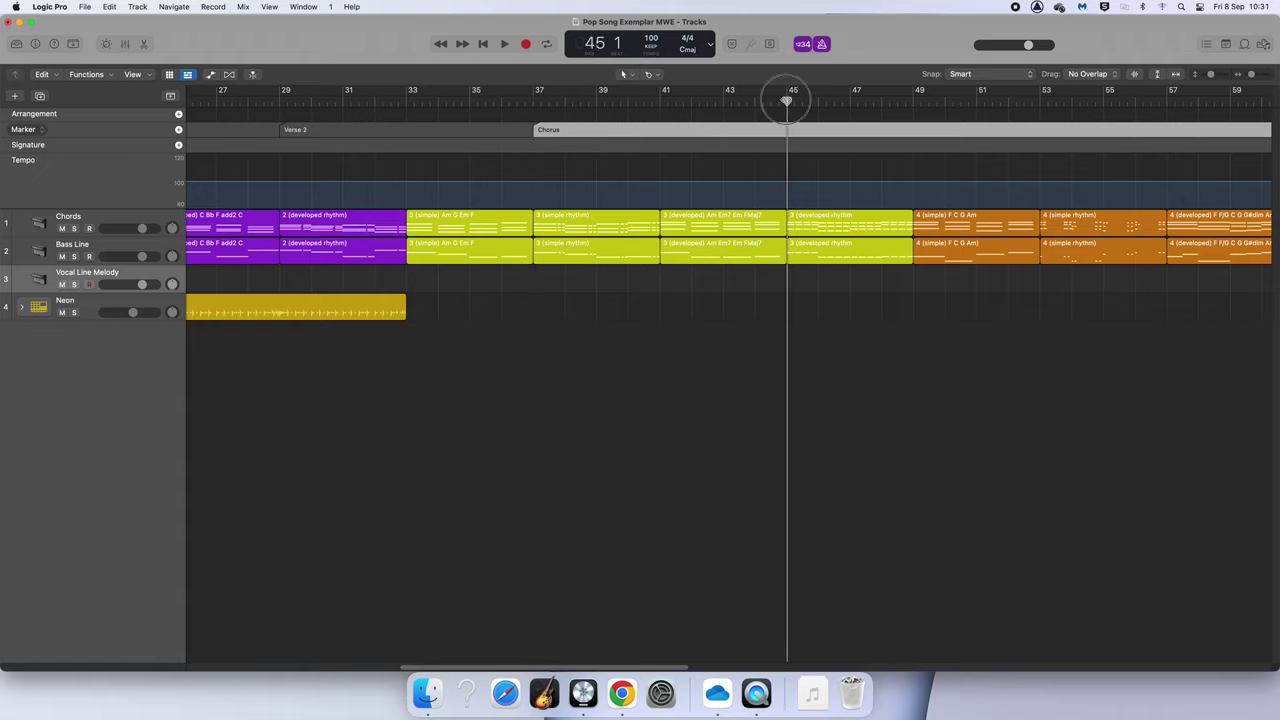
click(178, 129)
double_click(806, 130)
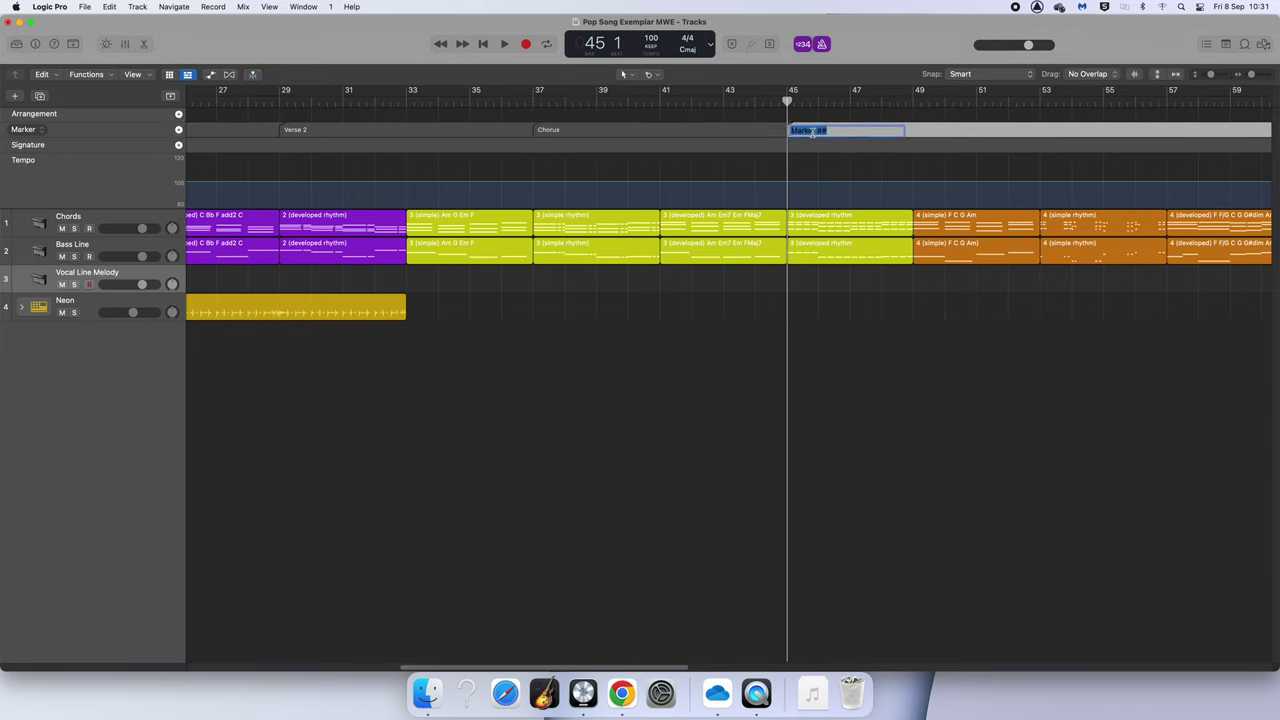
text(Bridge/Instrumental)
key(Return)
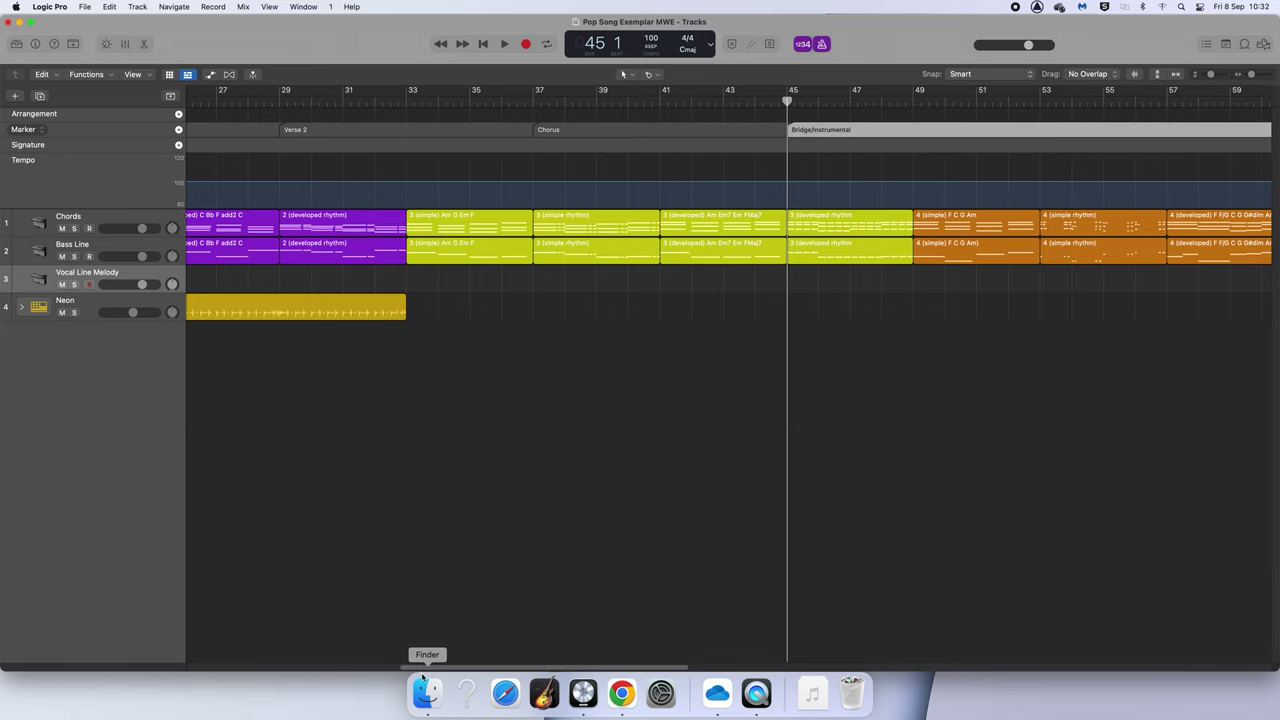
Scroll right and add a new marker at bar 61.
drag(441, 667, 571, 666)
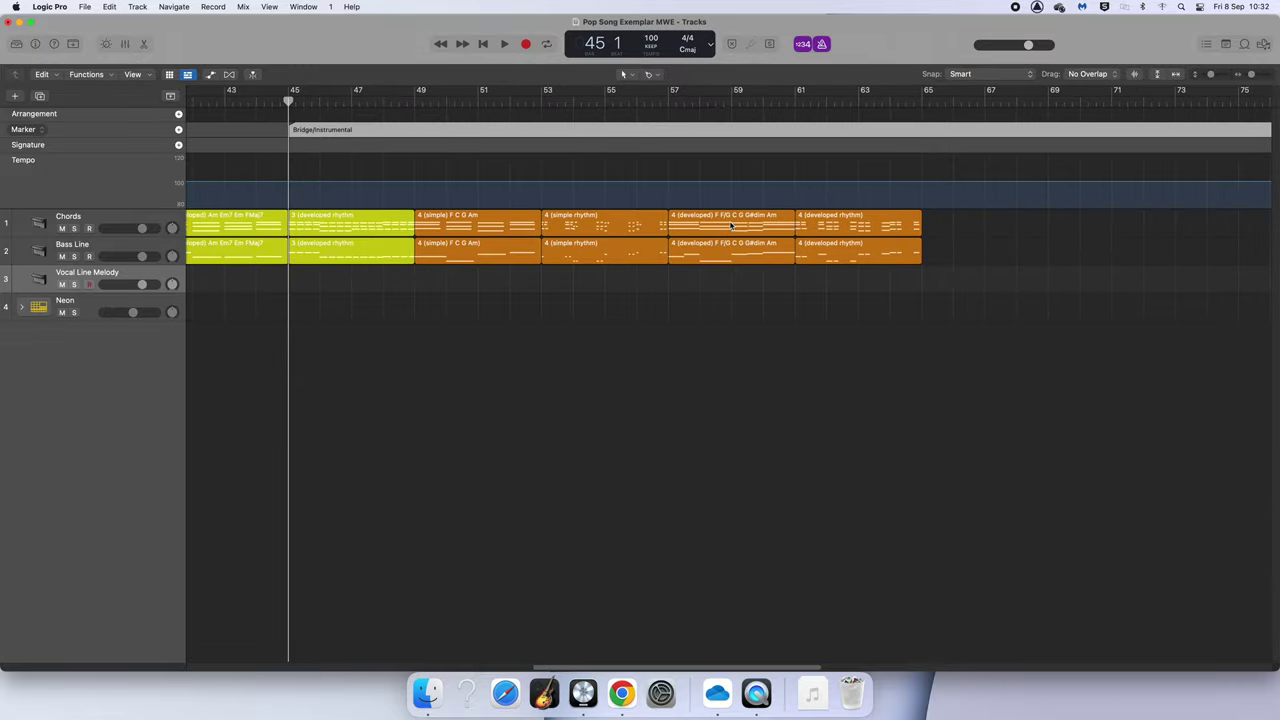
click(796, 100)
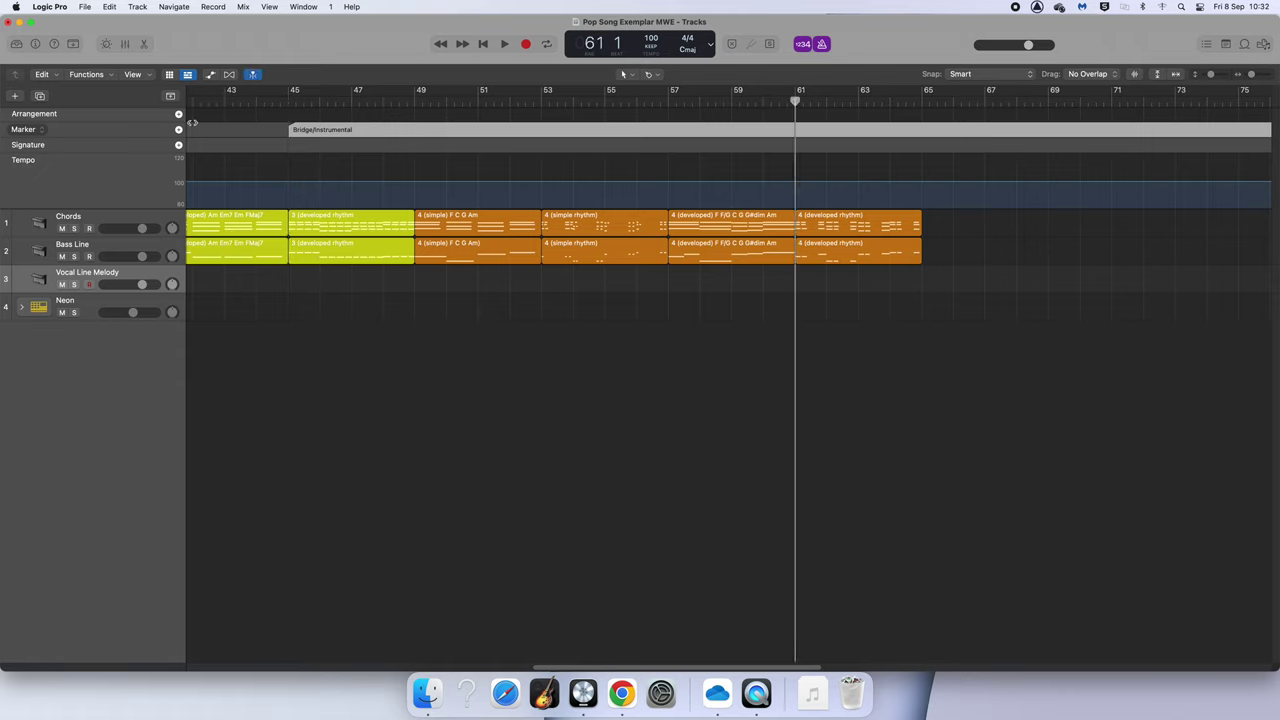
click(179, 129)
Rename the bar-61 marker to 'Chorus'.
double_click(802, 129)
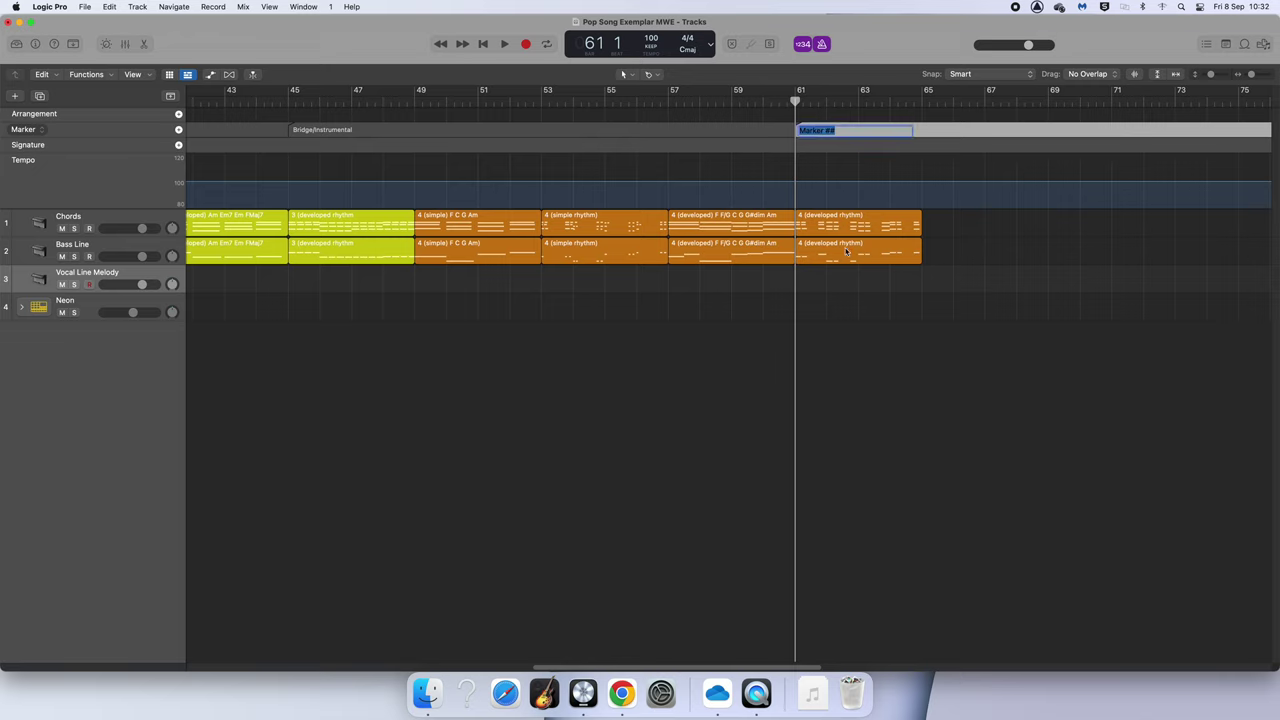
text(Chorus)
key(Return)
Add a marker at bar 69 named 'Outro'.
click(923, 101)
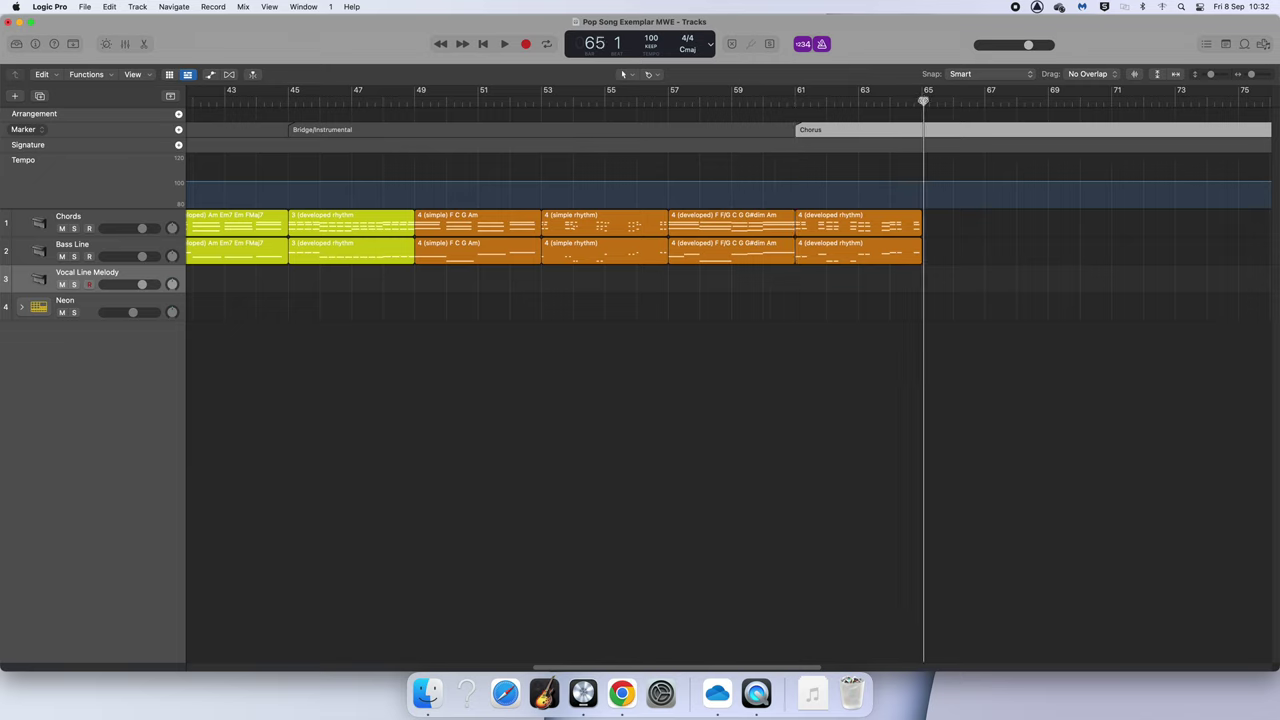
click(1048, 101)
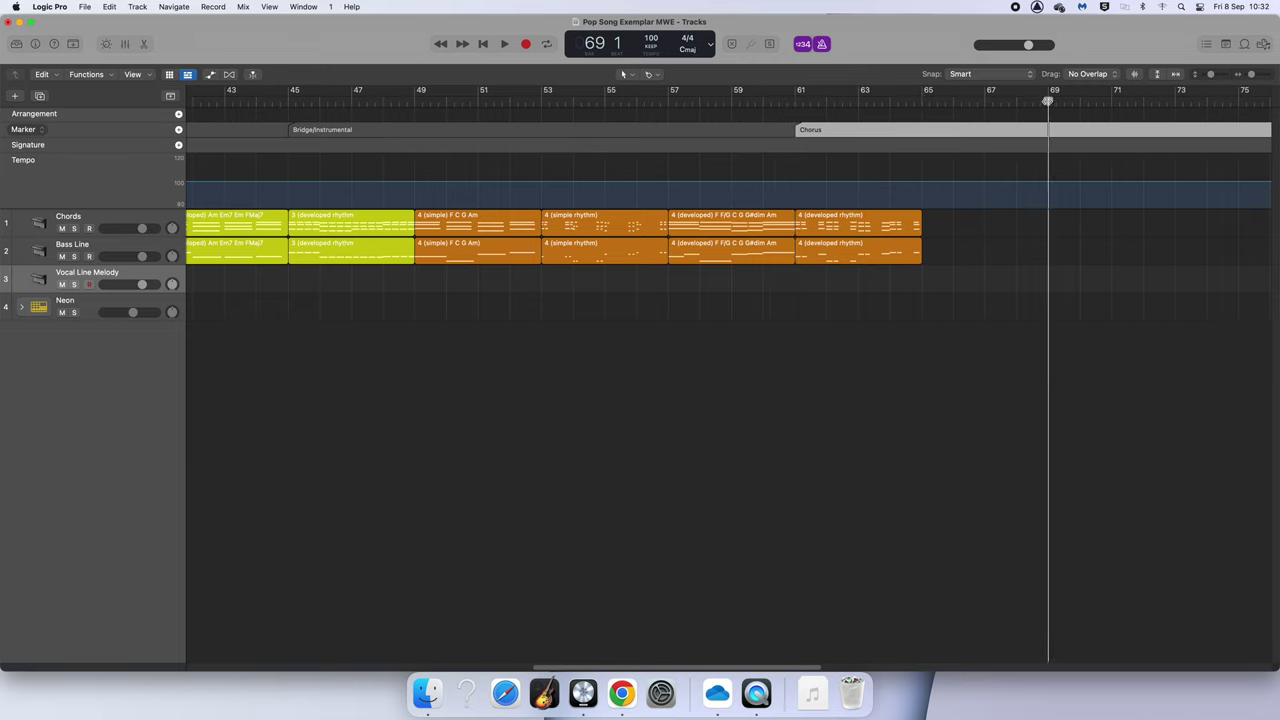
click(179, 130)
double_click(1066, 130)
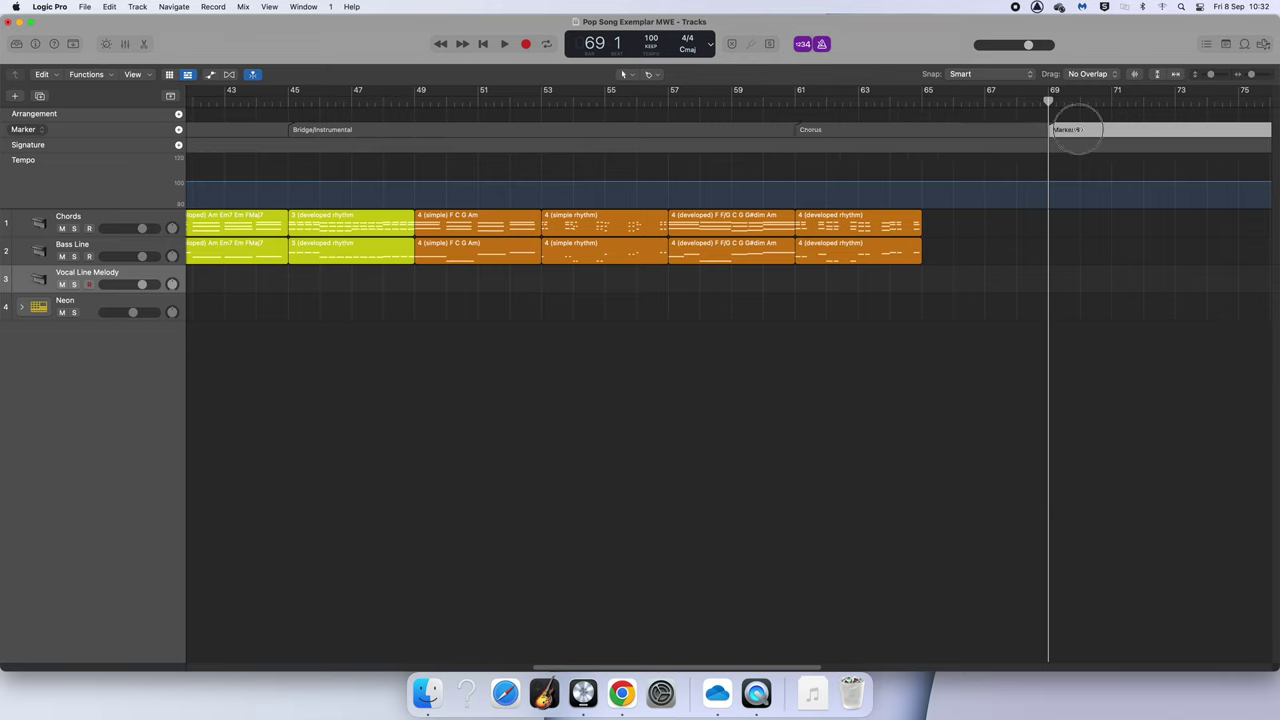
text(Outro)
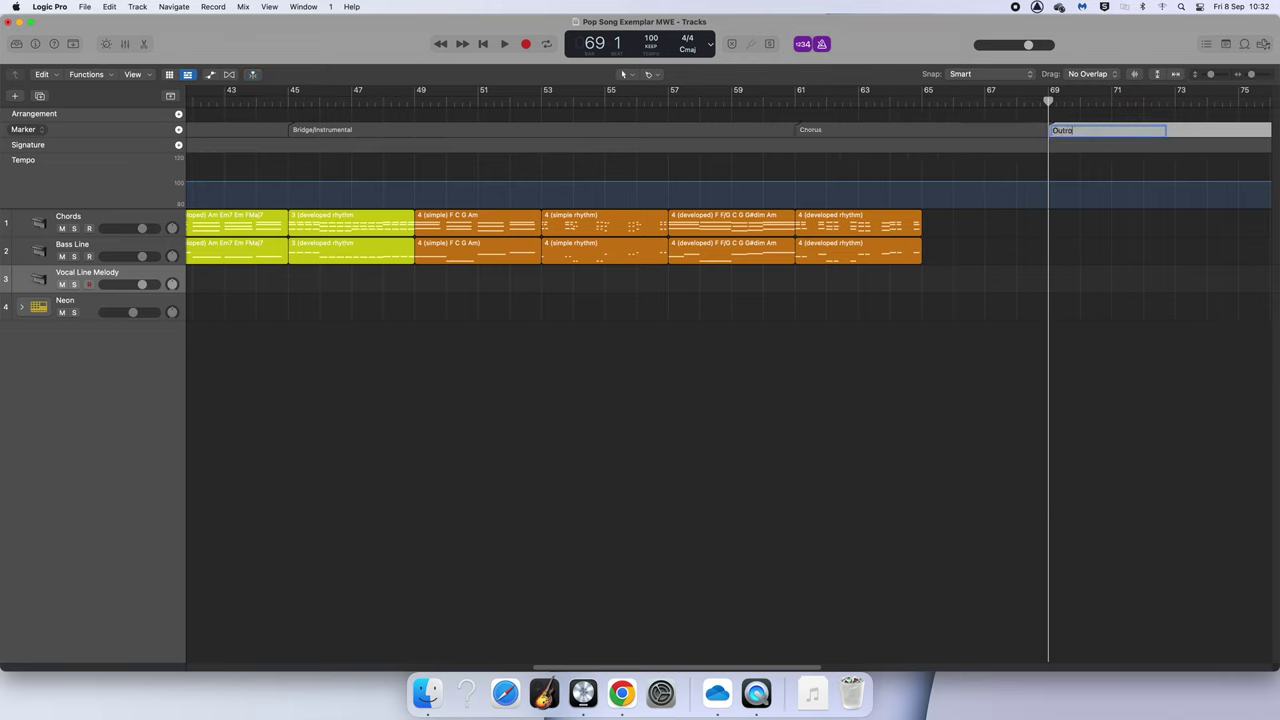
key(Return)
Return to bar 1, hide the global tracks, and auto-zoom to fit the whole arrangement horizontally.
click(483, 44)
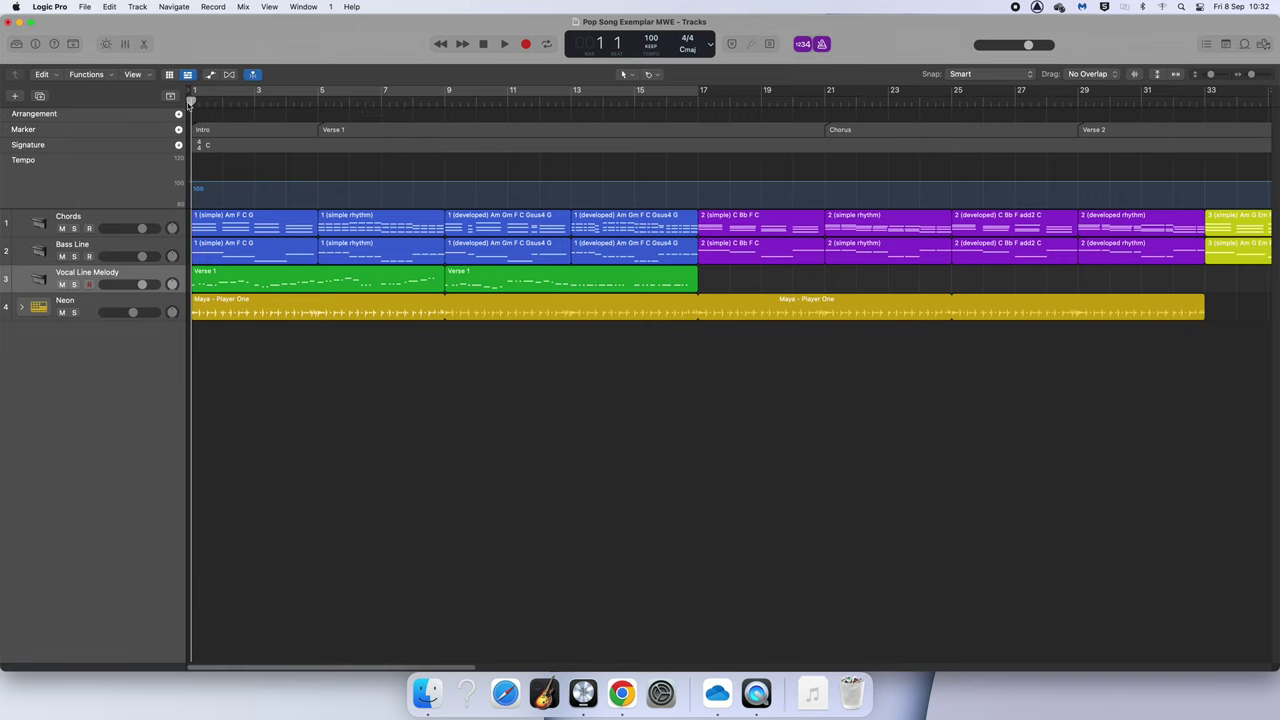
key(g)
click(1175, 75)
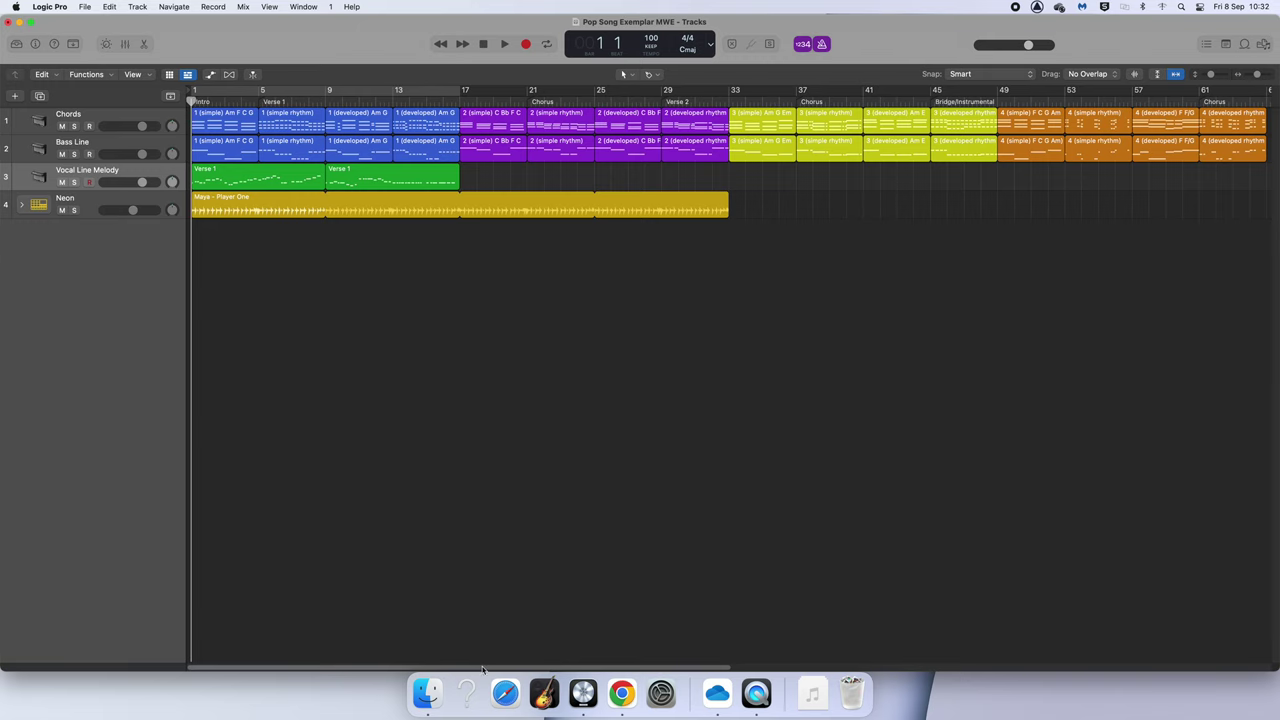
Shift the bar-17 Chords and Bass Line regions later, the first ones 4 bars, Vocal Melody 5 bars.
drag(490, 665, 606, 665)
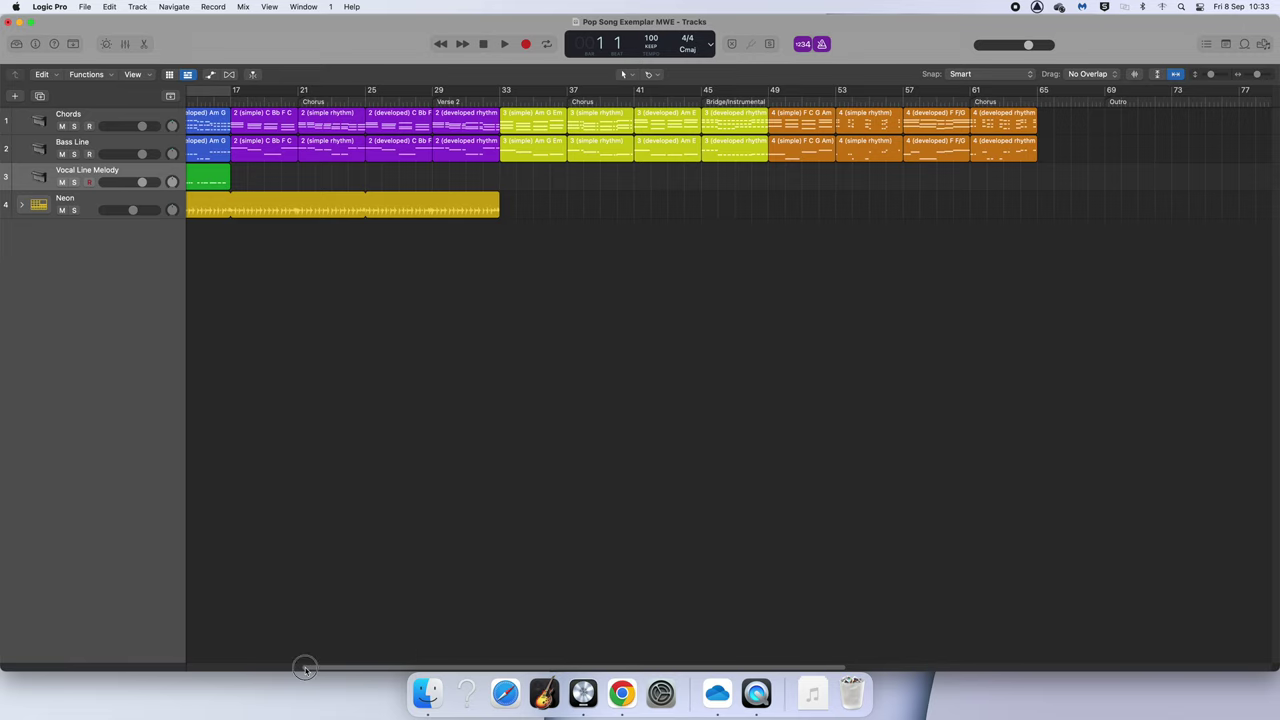
drag(302, 666, 88, 672)
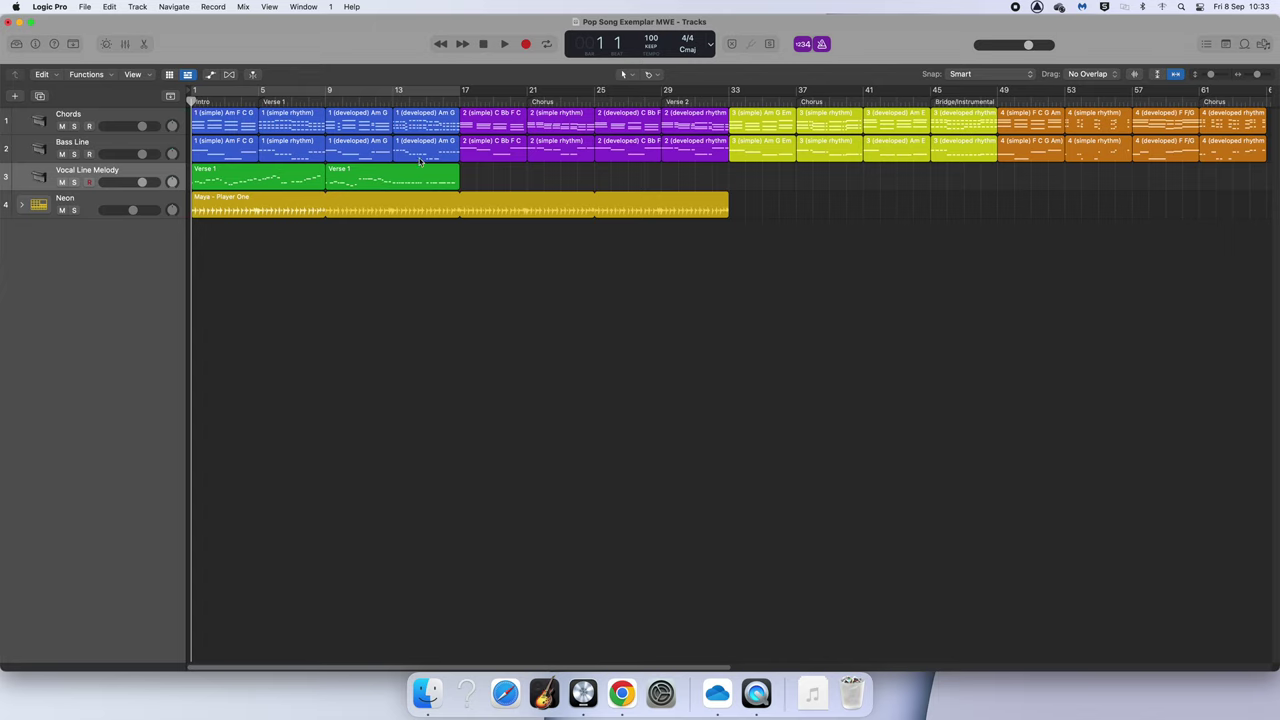
drag(490, 176, 1268, 116)
drag(405, 122, 845, 120)
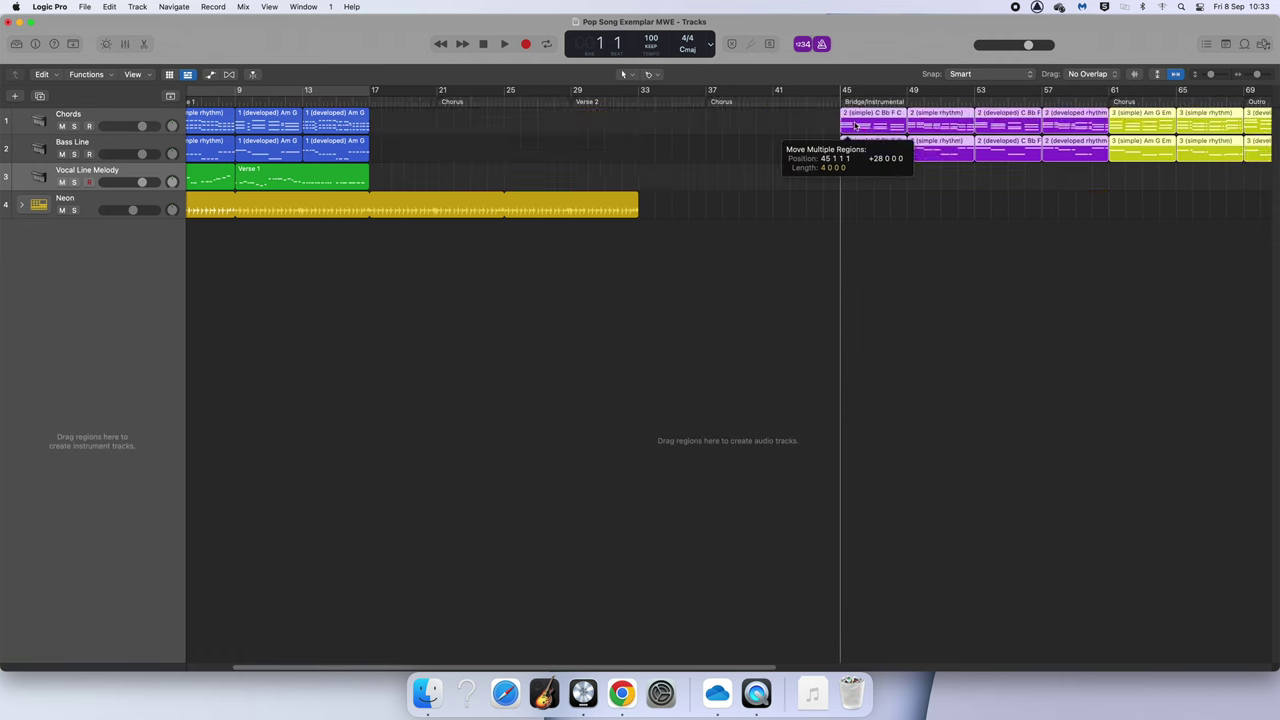
key(z)
drag(393, 152, 265, 120)
drag(420, 176, 277, 189)
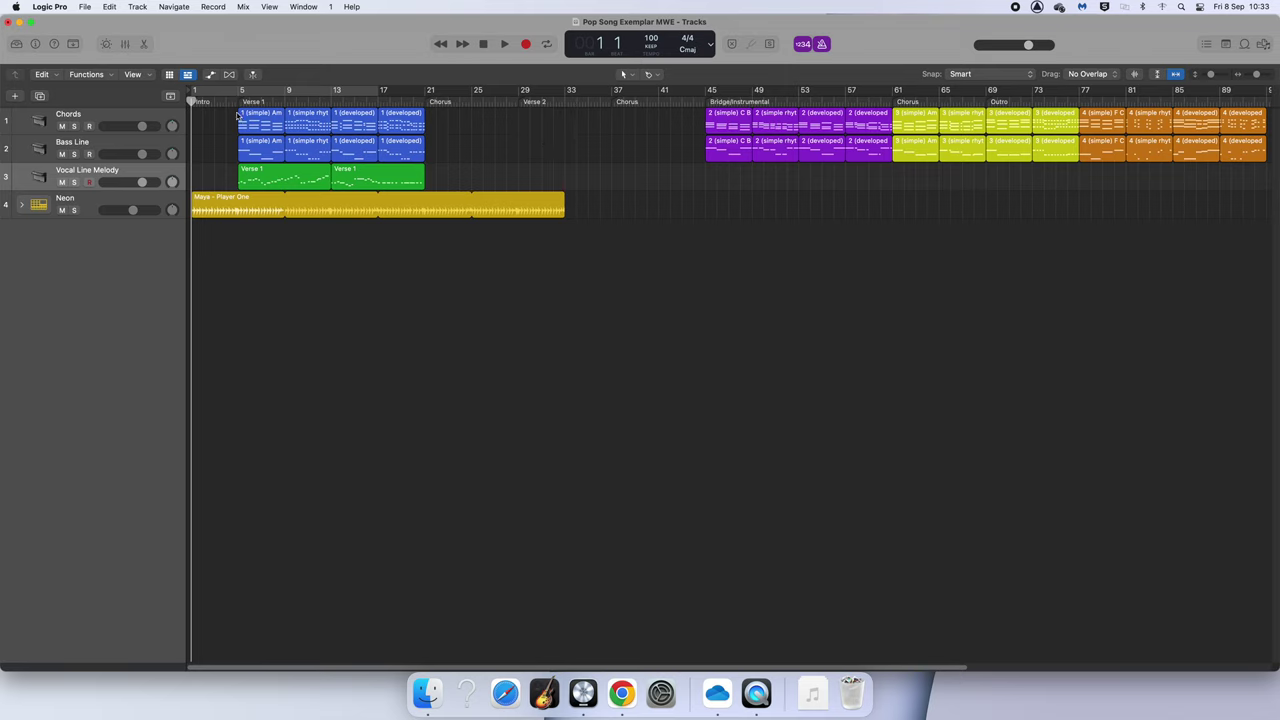
Option-copy the first two Verse 1 Chords and Bass Line regions toward Verse 2.
drag(232, 119, 303, 183)
drag(228, 125, 288, 145)
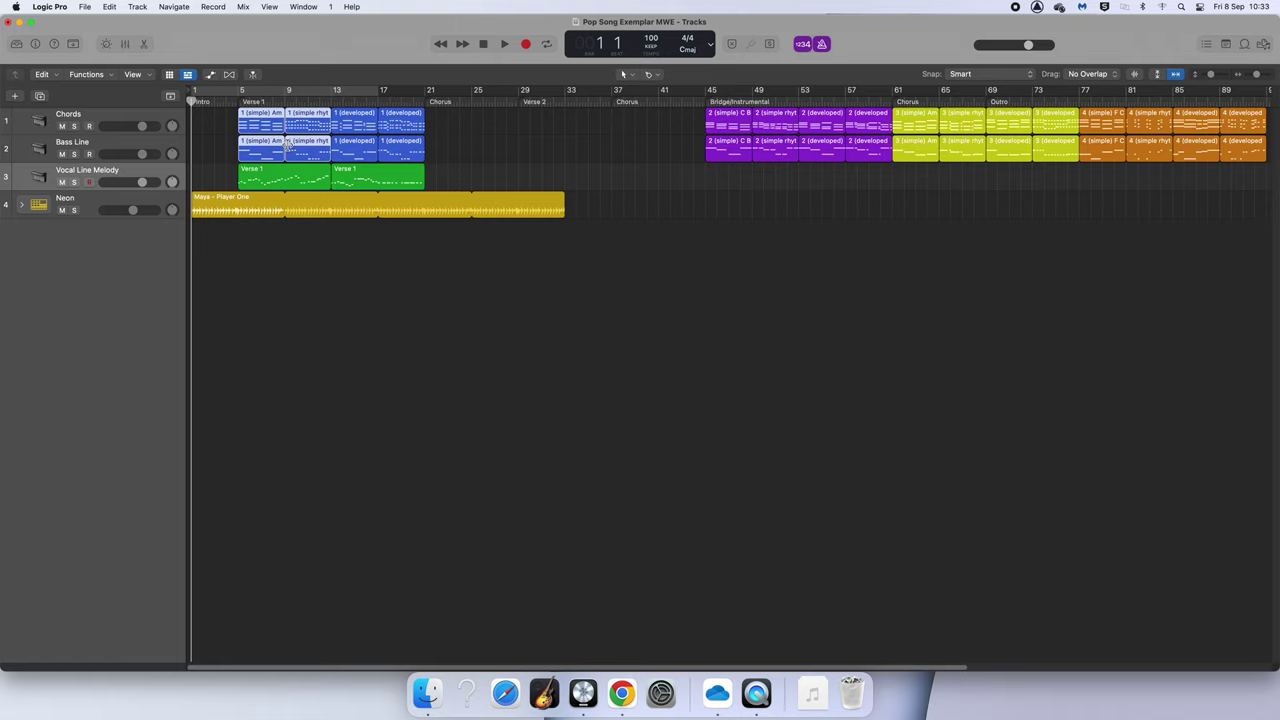
drag(256, 122, 537, 129)
Drop the copied chord and bass regions at bar 29, dismiss their context menu, and deselect them.
right_click(537, 129)
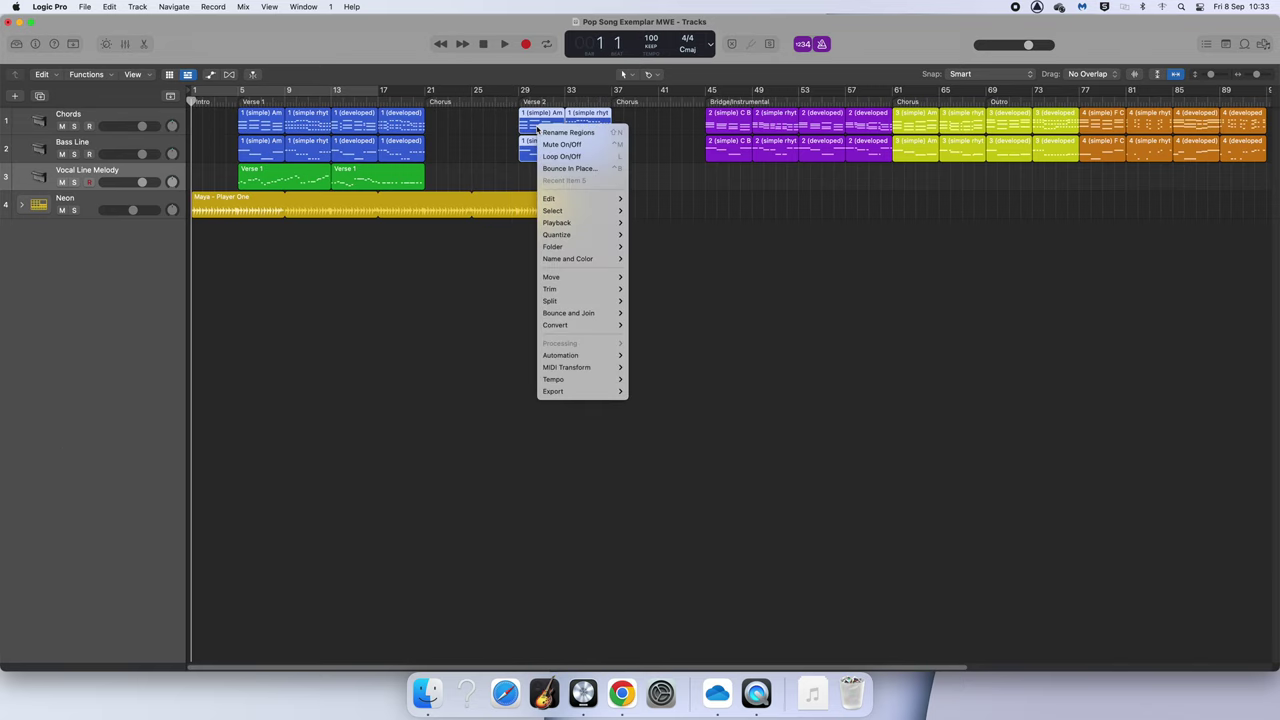
click(489, 140)
click(616, 194)
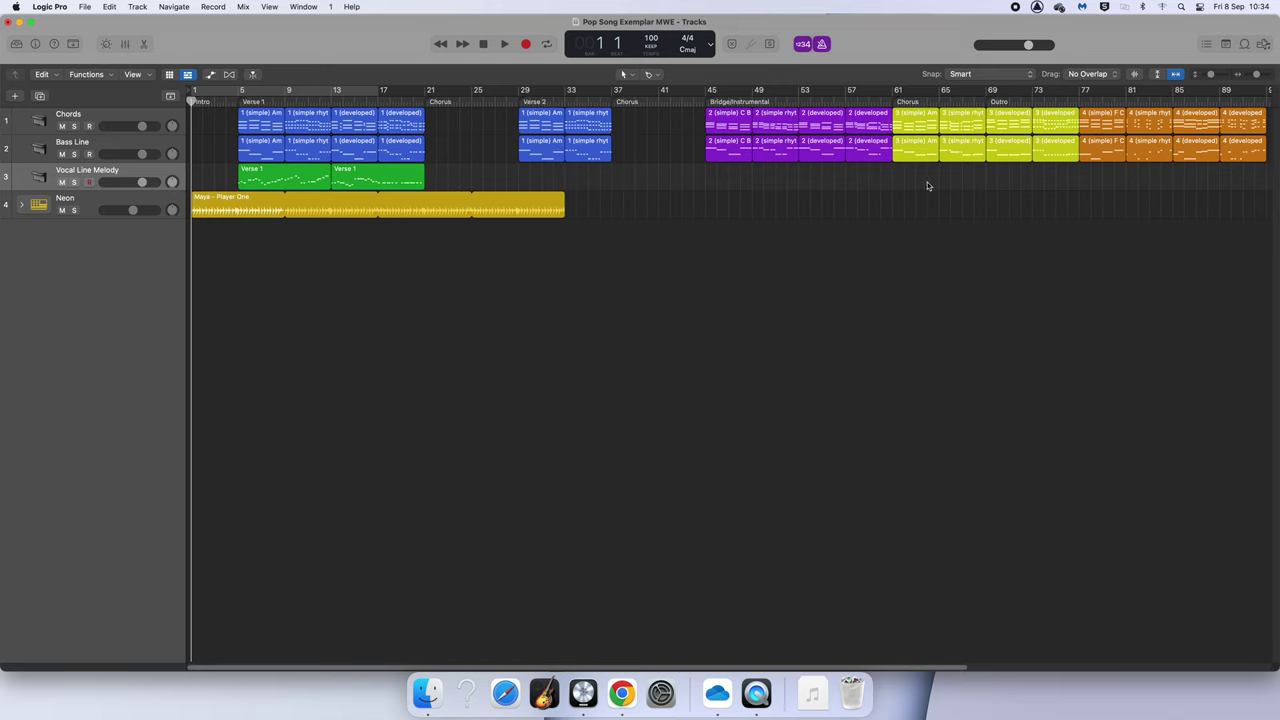
Move yellow regions into the Choruses at bars 21 and 37, and copy the bar-41 ones to bar 65.
drag(927, 186, 499, 122)
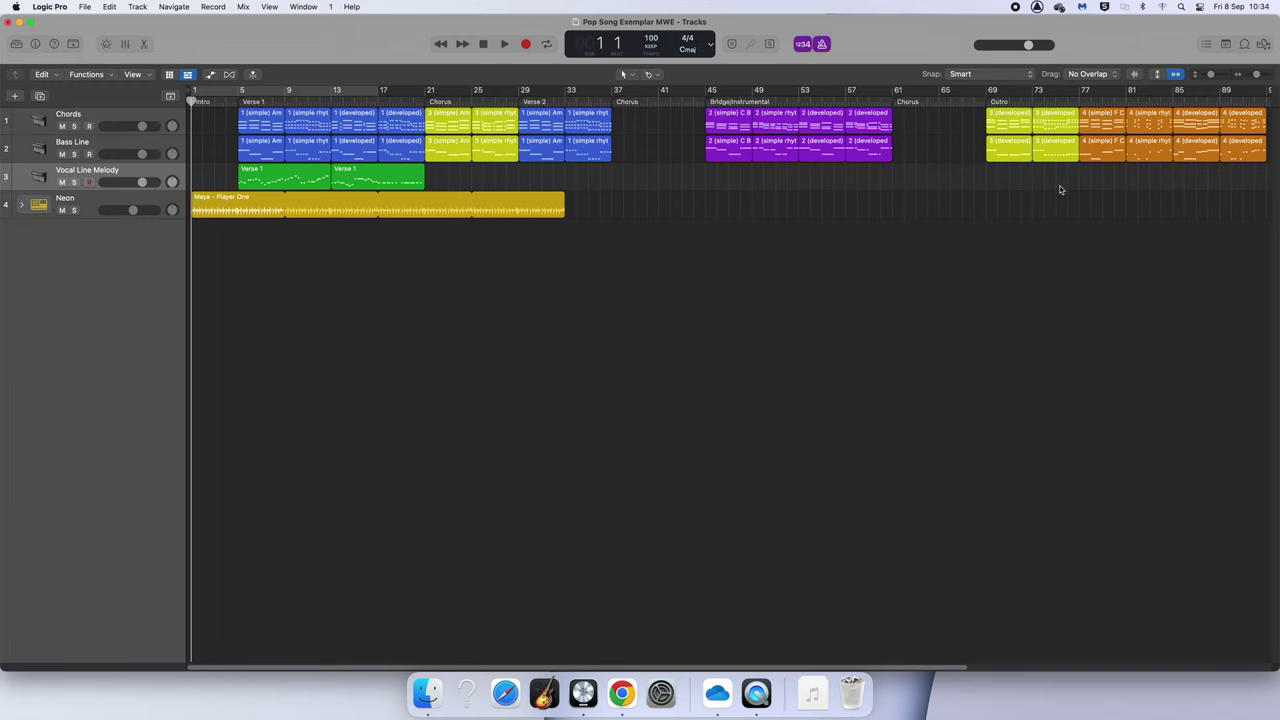
drag(1061, 190, 641, 135)
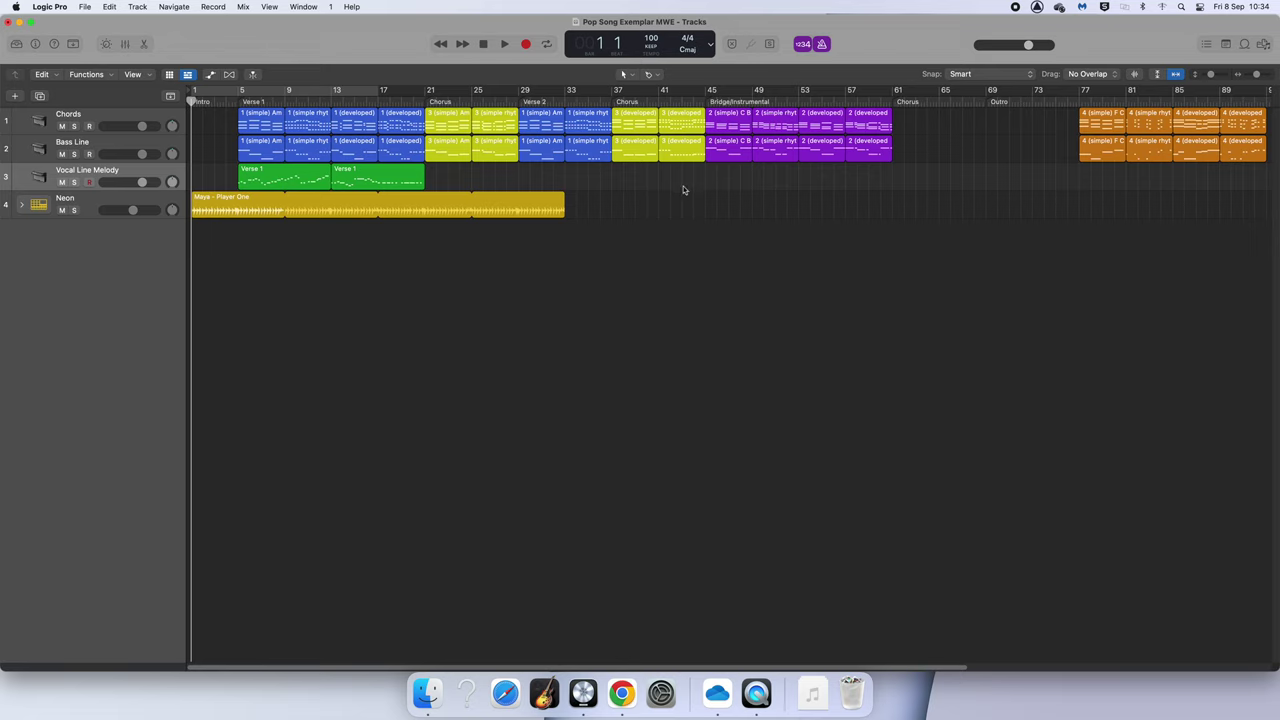
drag(498, 179, 919, 127)
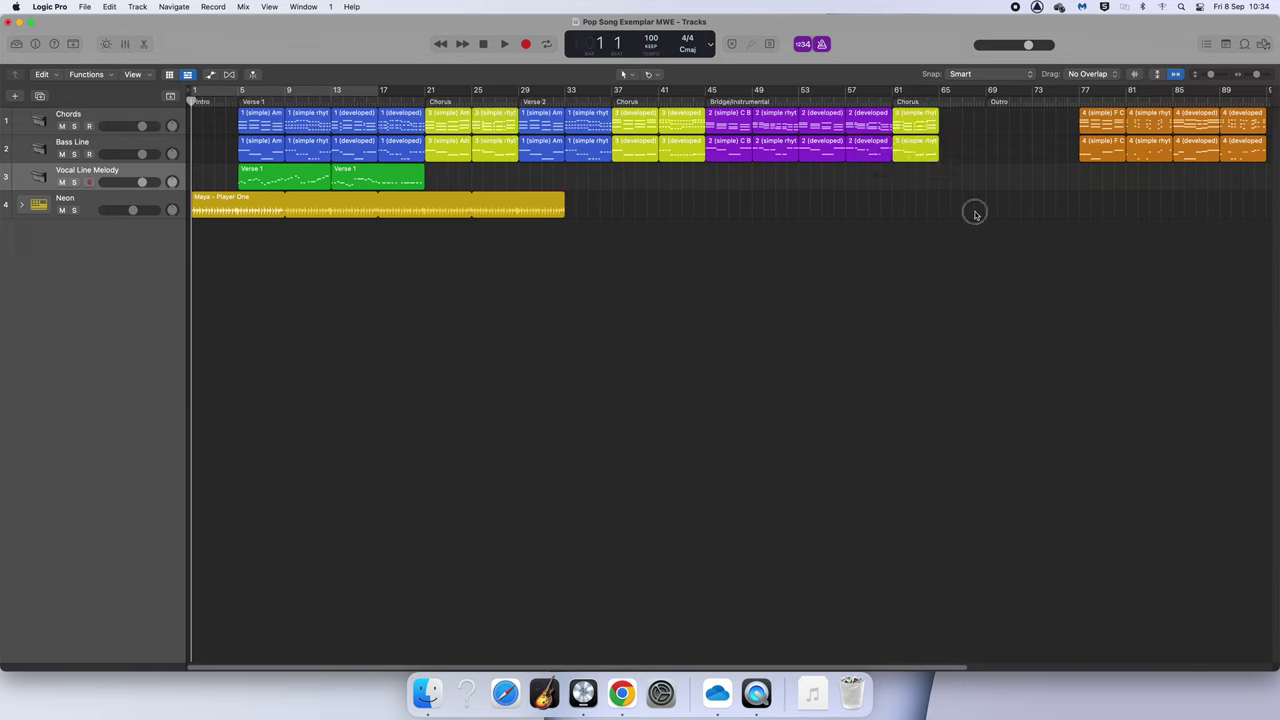
drag(683, 124, 960, 122)
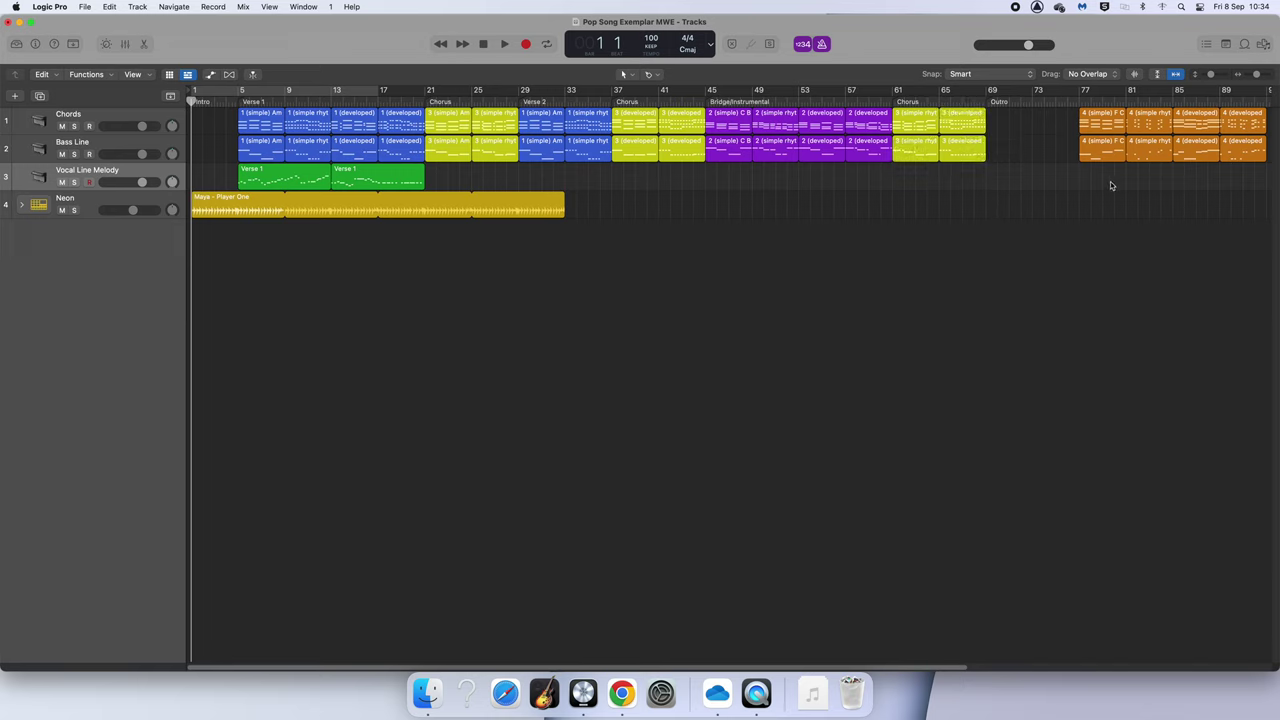
Place orange 4 (simple) regions at bar 1 and Outro bar 69, and 4 (developed) at bar 73.
drag(1110, 181, 1006, 133)
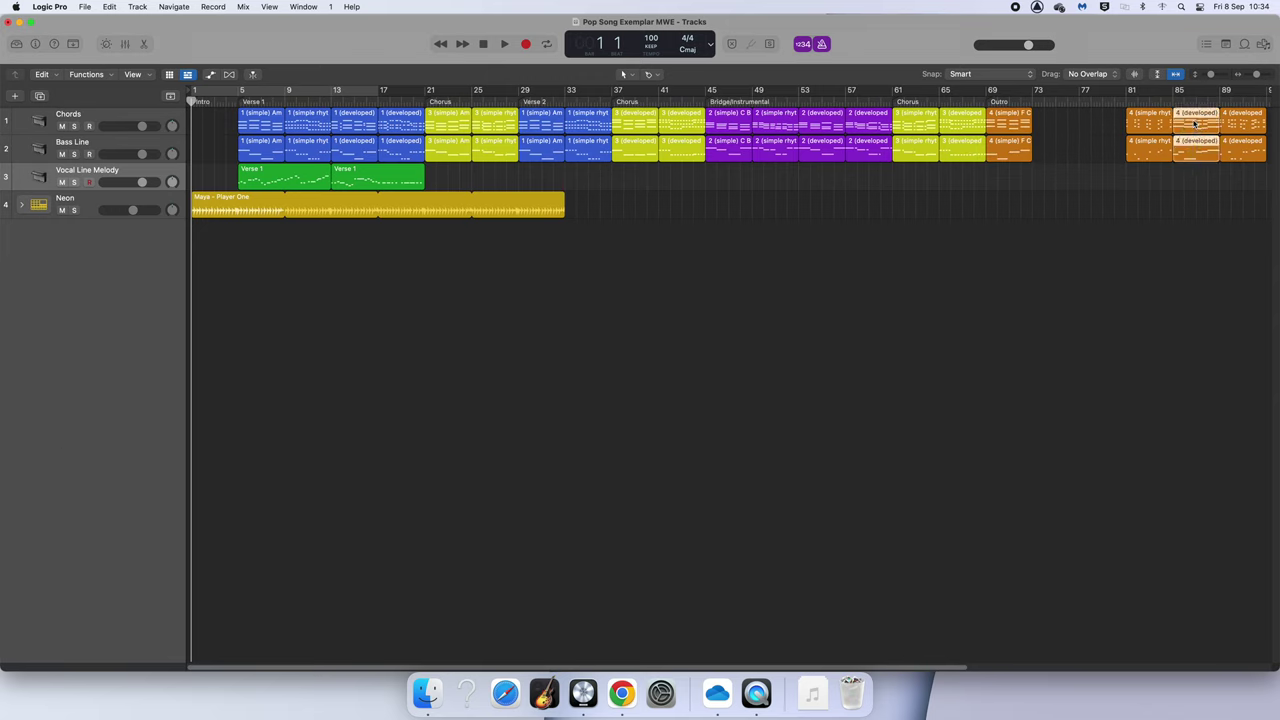
drag(1196, 121, 1055, 124)
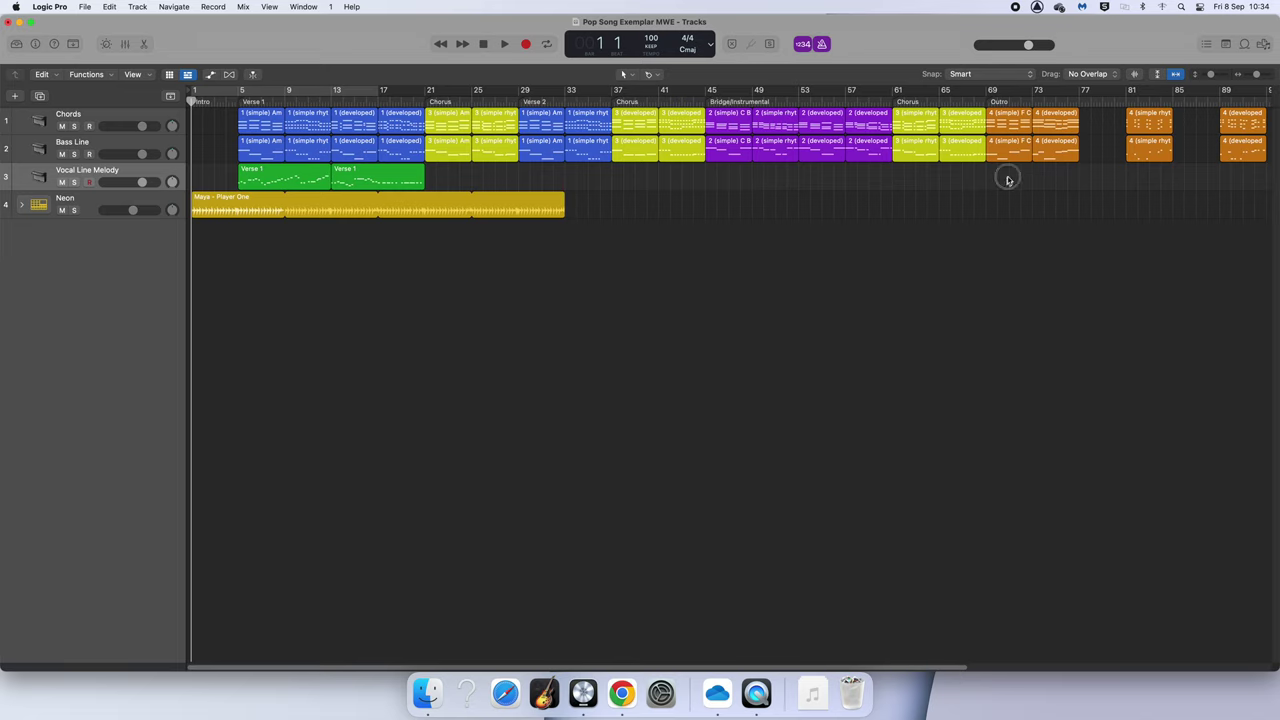
drag(1012, 122, 198, 118)
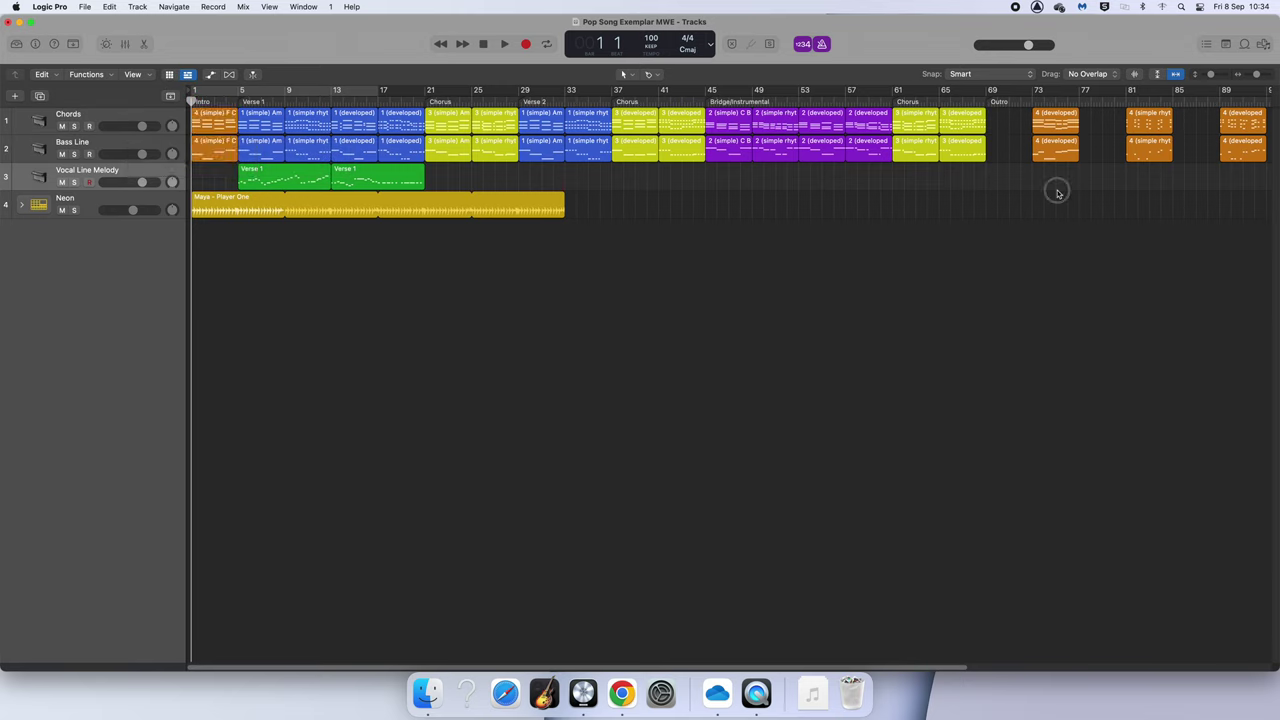
mouse_move(1055, 122)
mouse_down()
mouse_move(1009, 122)
mouse_move(1057, 129)
mouse_up()
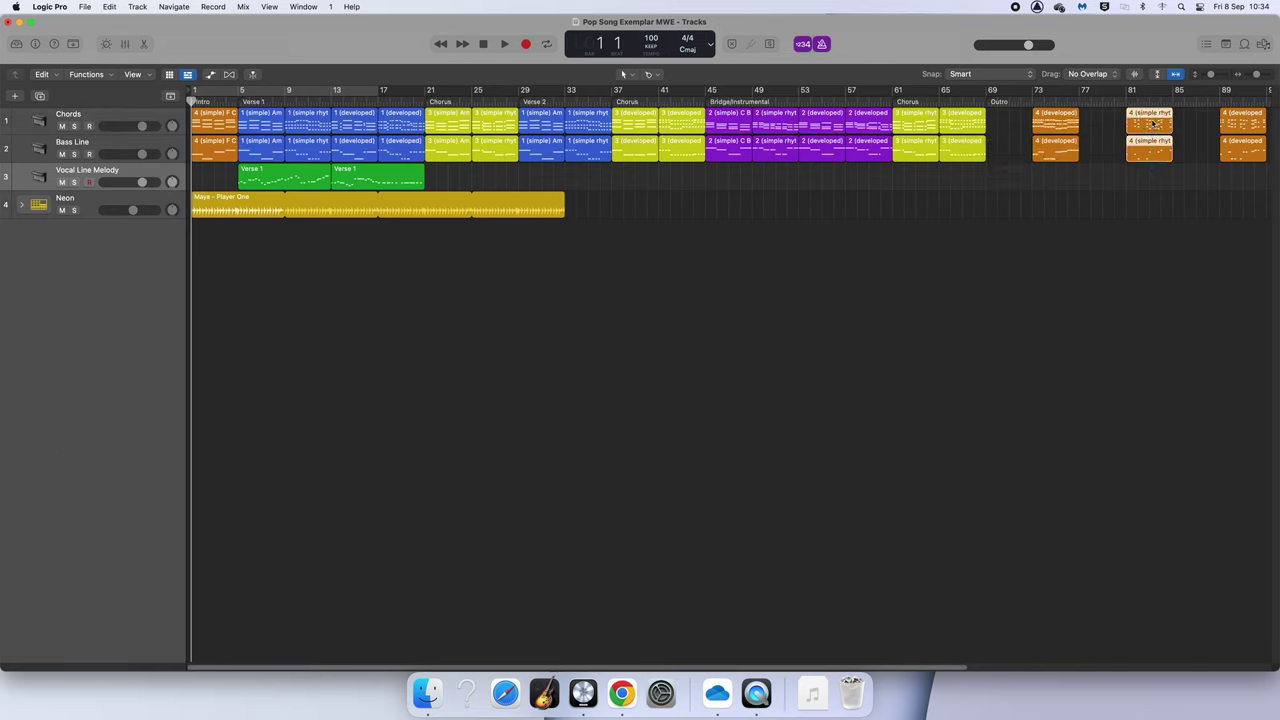
drag(1139, 126, 1000, 128)
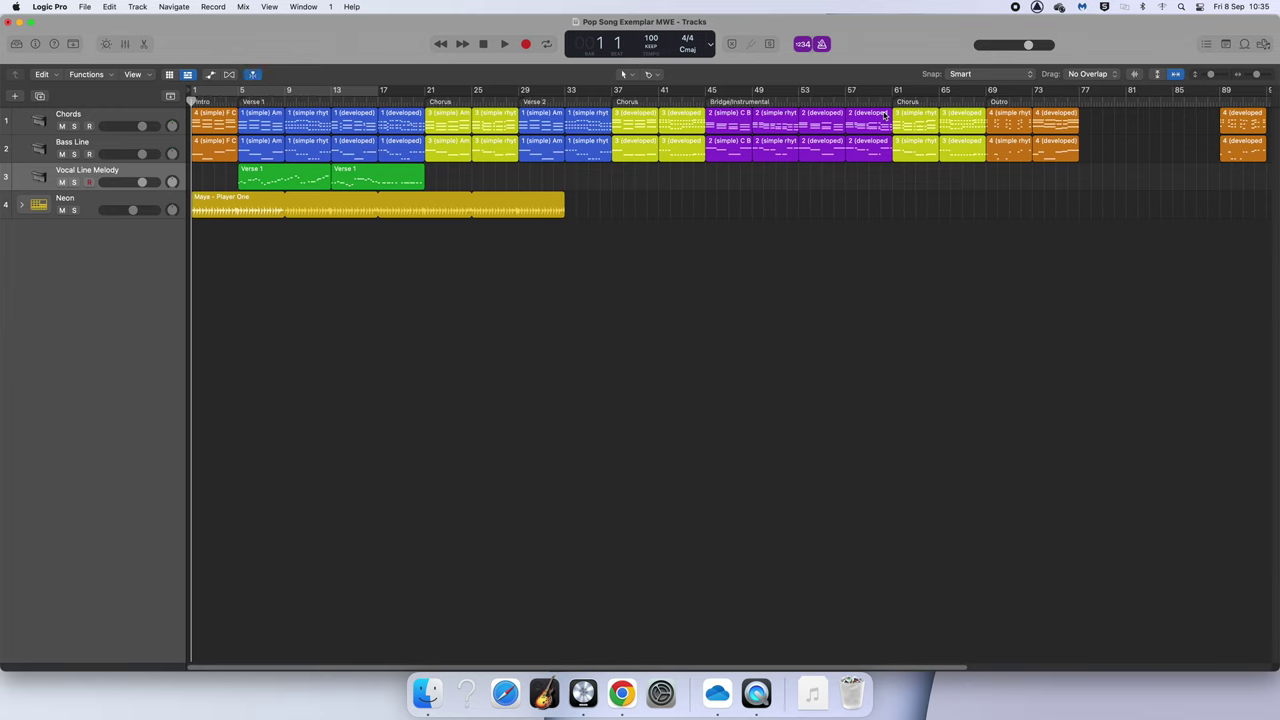
Play the rearranged song back from bar 1.
key(space)
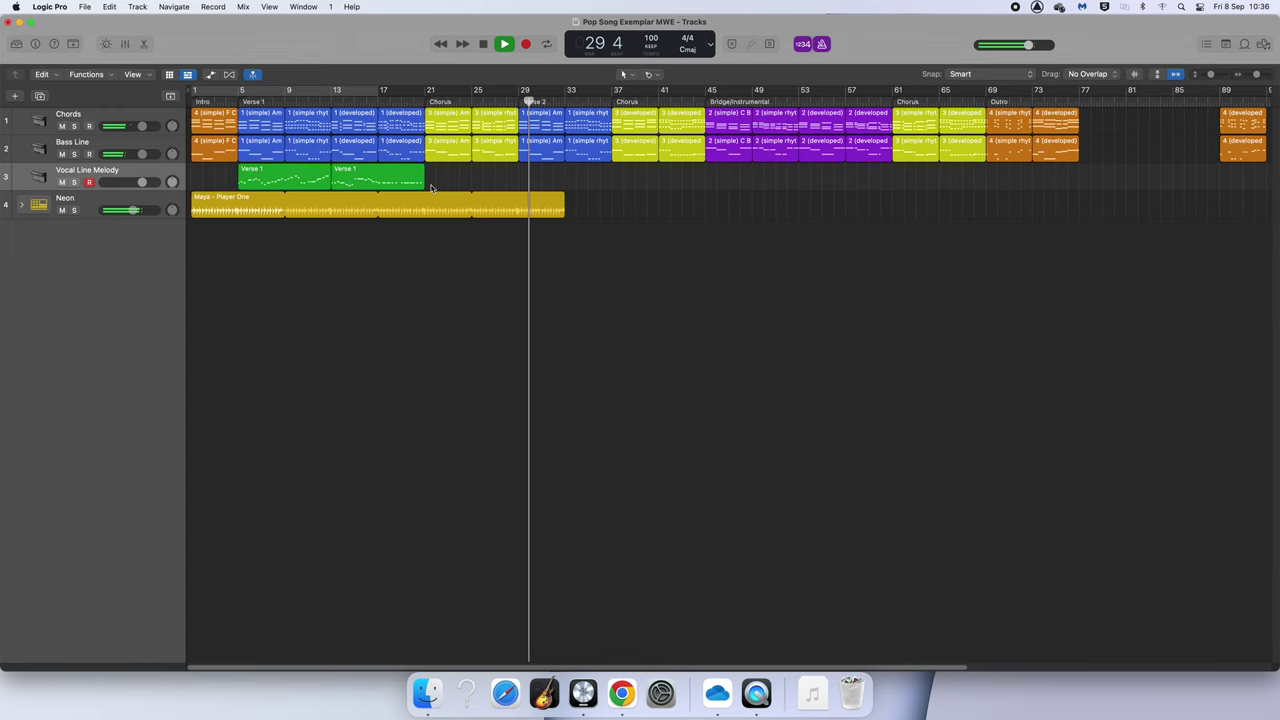
Move the orange intro regions to bar 85 and fill the Intro with 1 (simple) Am regions at bars 1 and 5.
key(space)
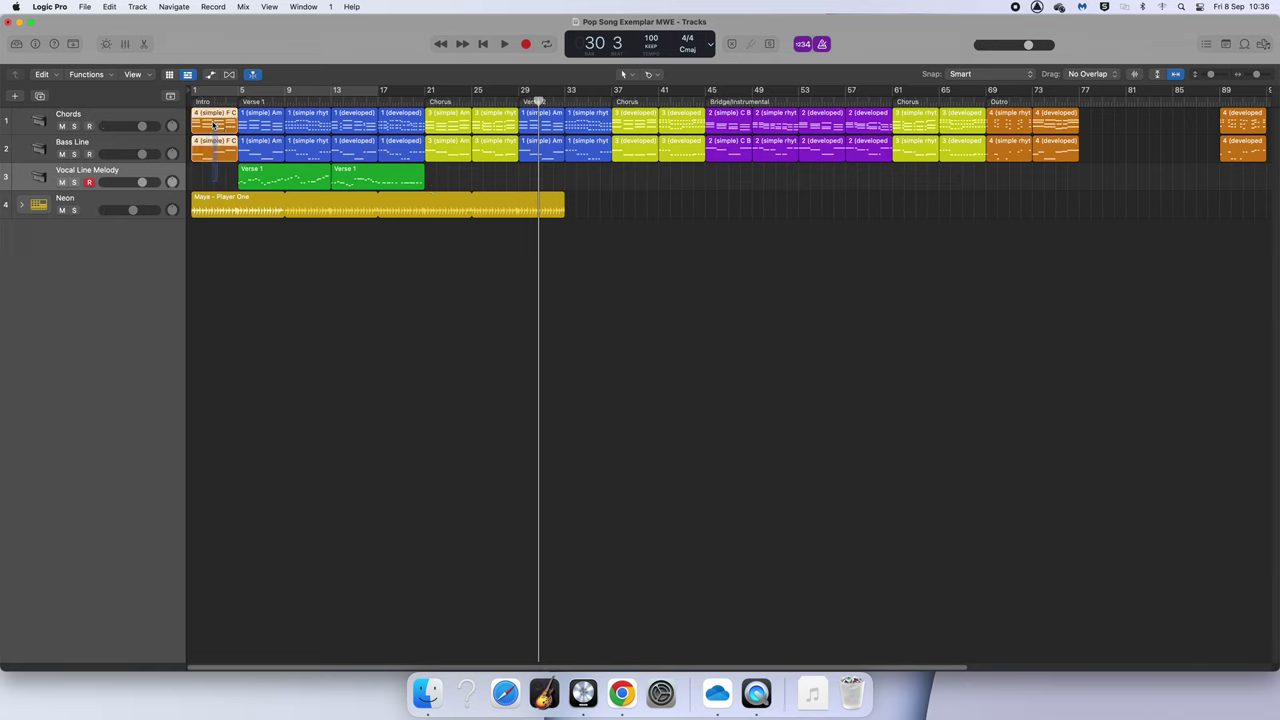
drag(212, 120, 1193, 128)
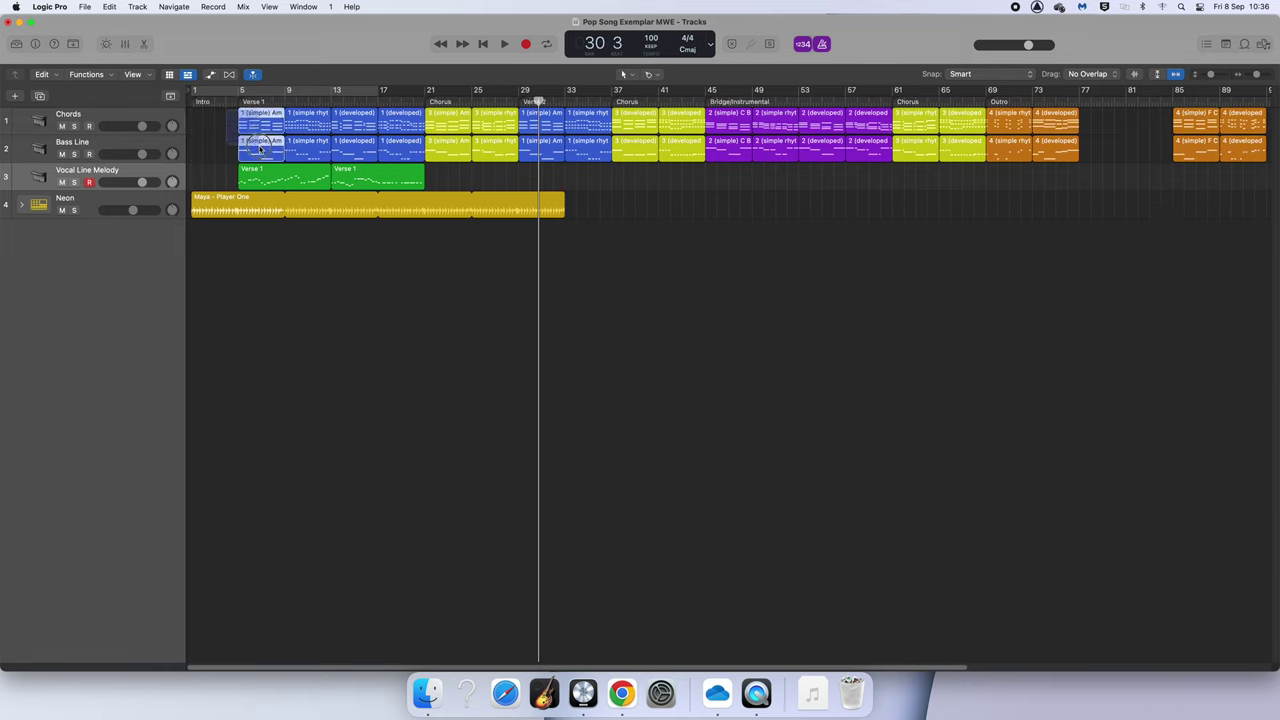
drag(260, 148, 214, 148)
click(268, 126)
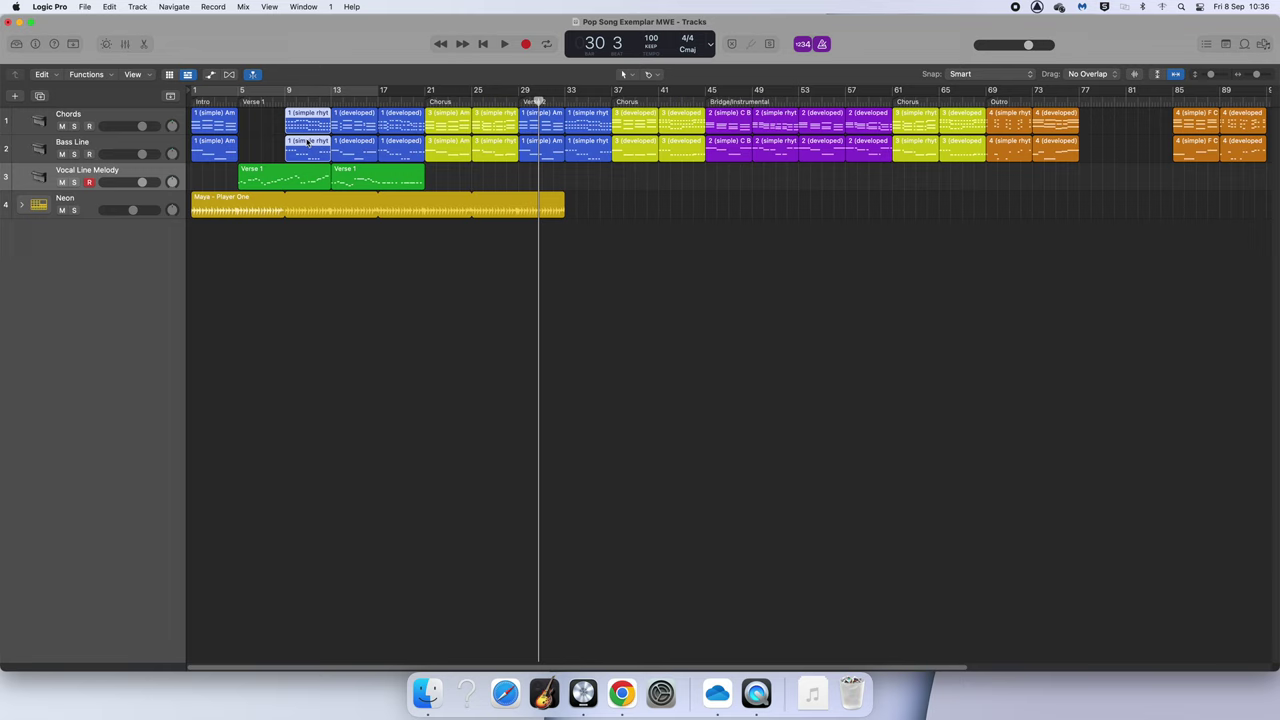
drag(307, 142, 258, 142)
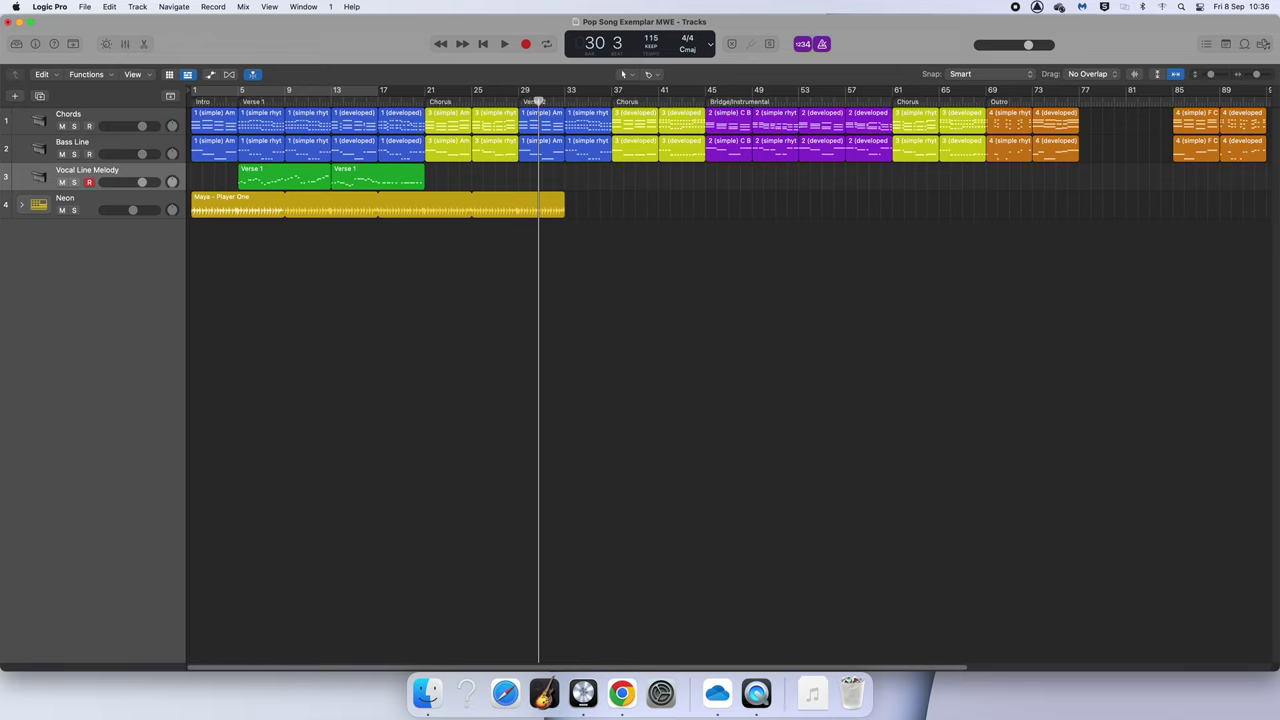
key(Return)
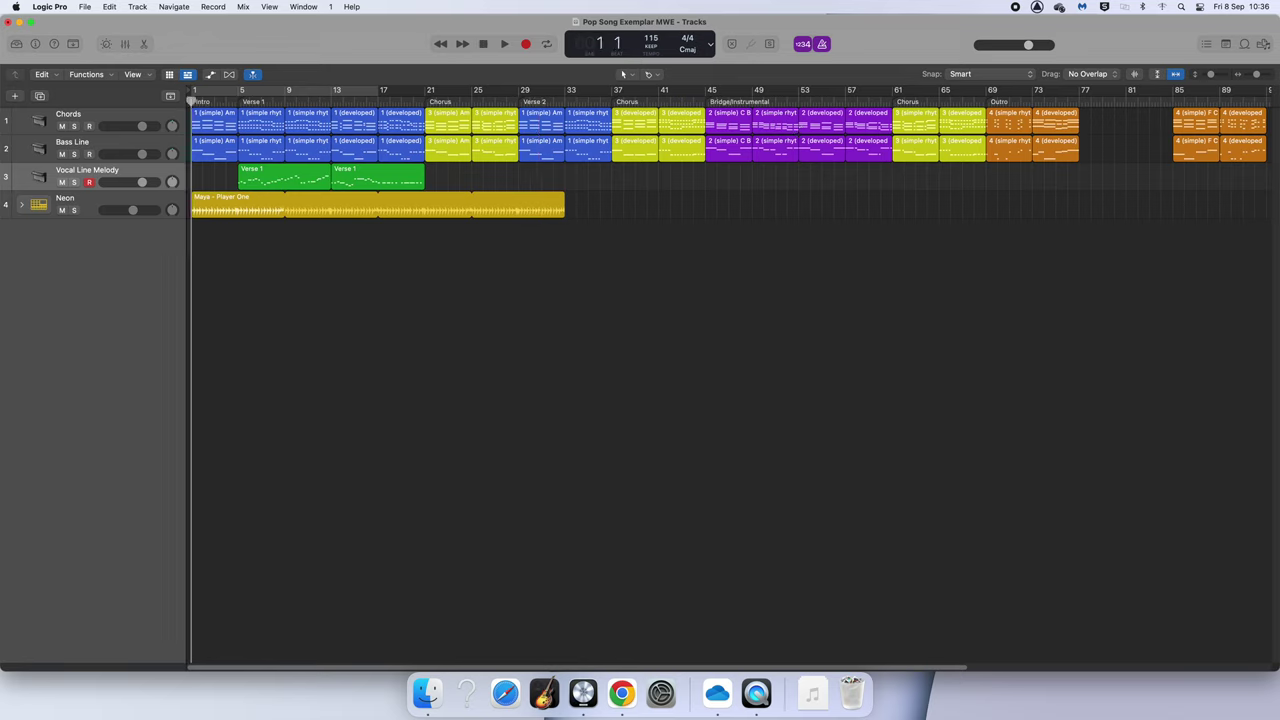
Play the song's opening at 115 BPM and stop around bar 14 in Verse 1.
key(space)
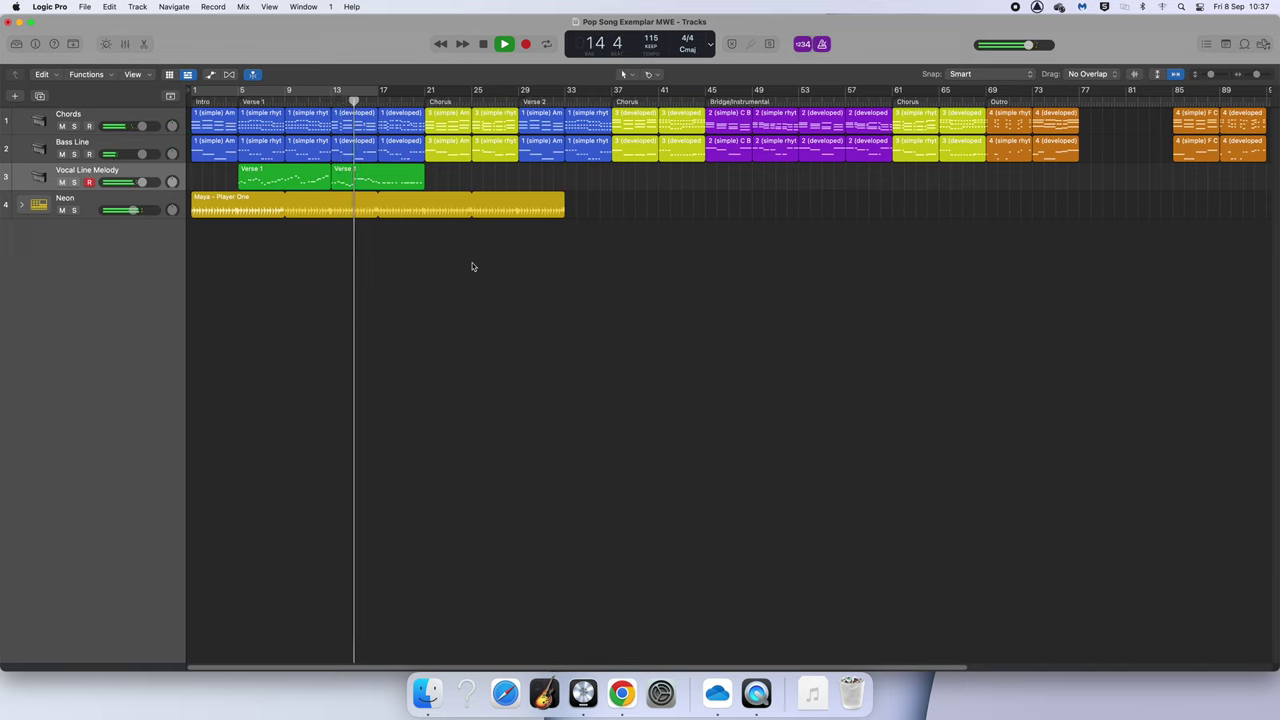
key(space)
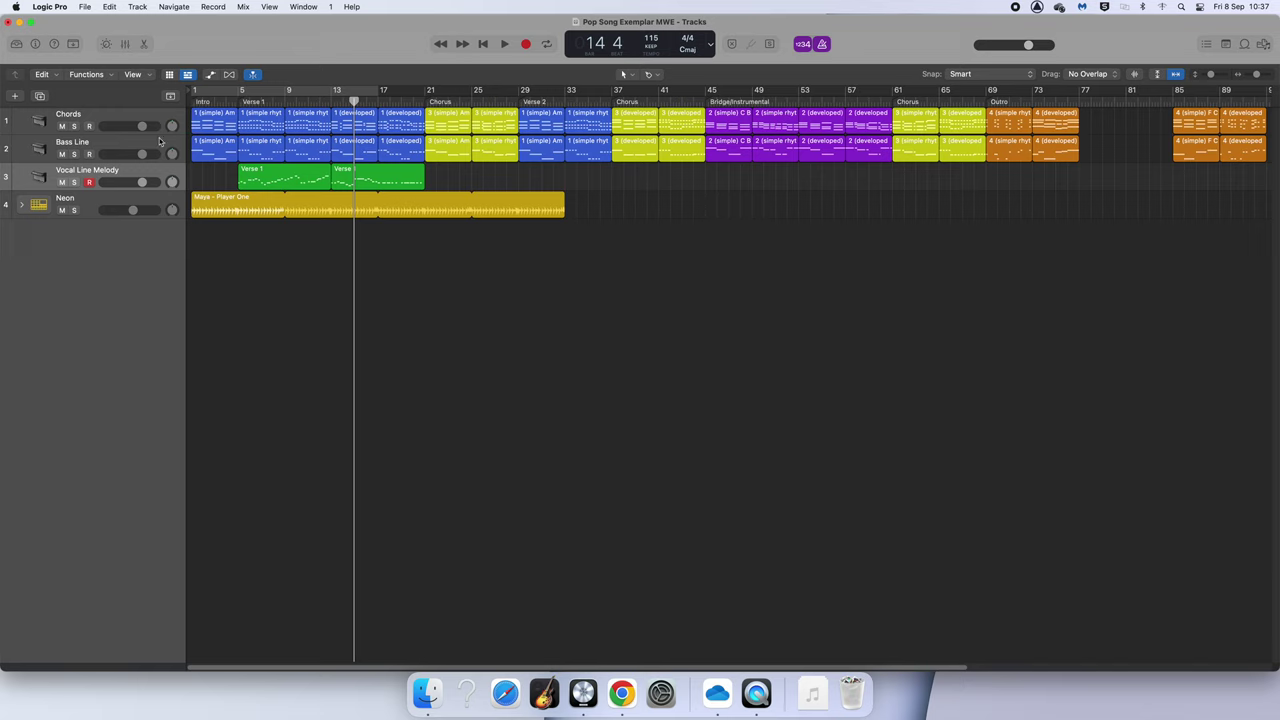
click(811, 221)
Drag the purple 2 (simple rhythm) regions out of bar 49, leaving the 2 (developed) regions in place.
click(773, 173)
drag(773, 173, 828, 145)
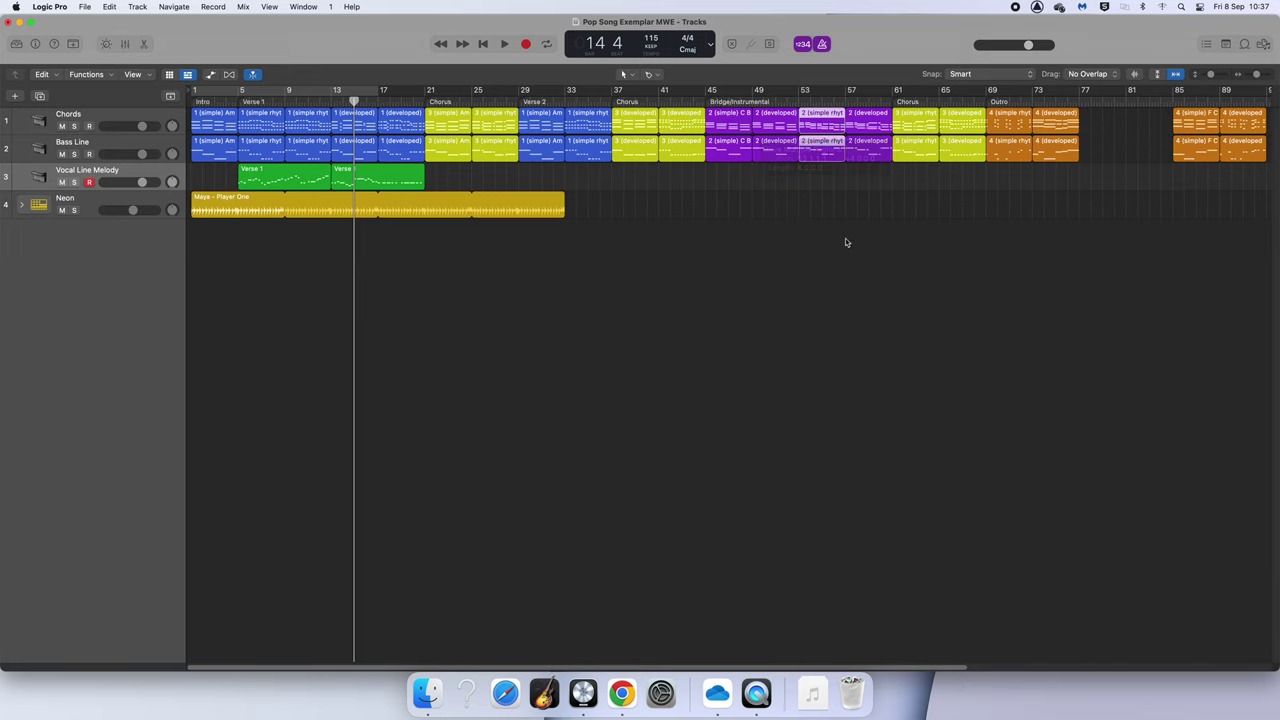